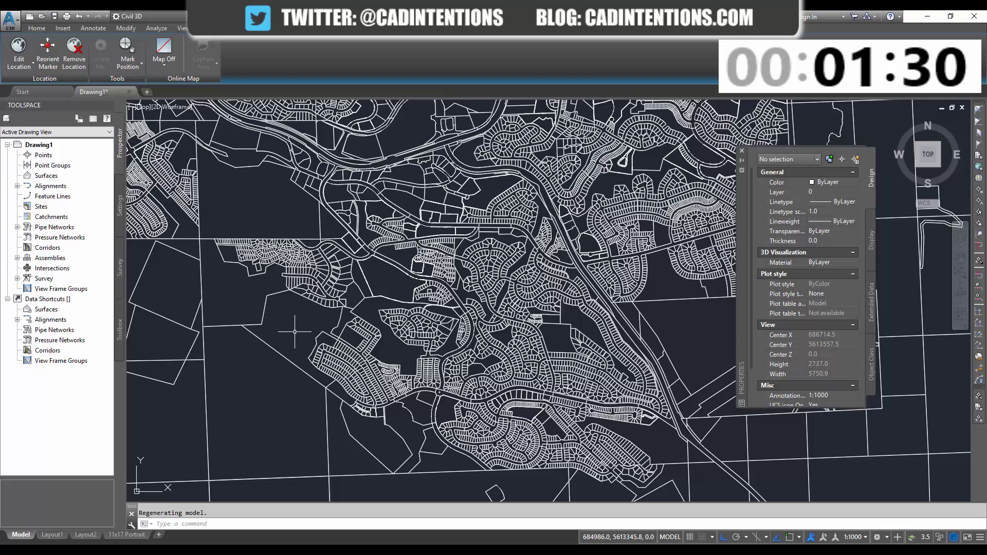
Assign the UTM83-10 (NAD83 Zone 10, meters) coordinate system to the drawing via MAPCSASSIGN
click(297, 327)
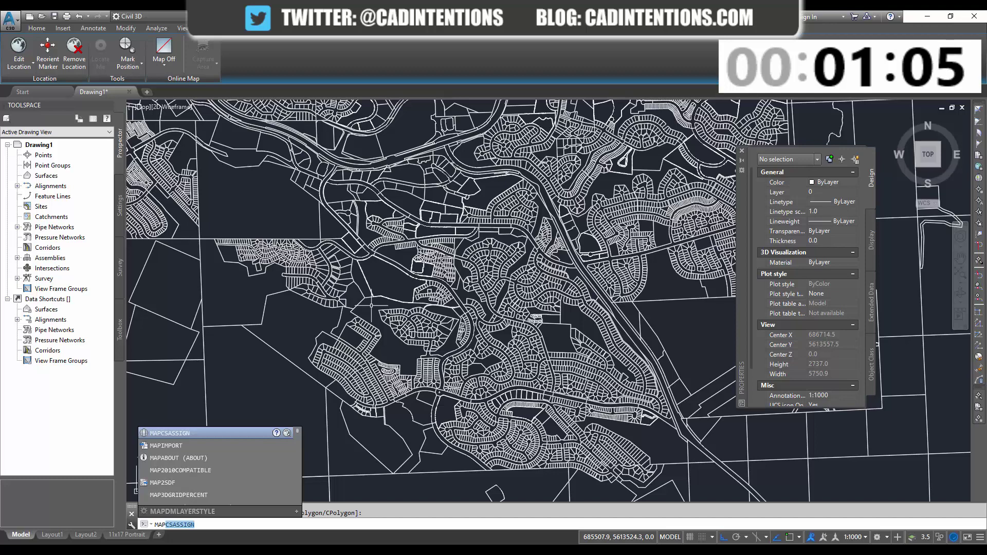
key(Return)
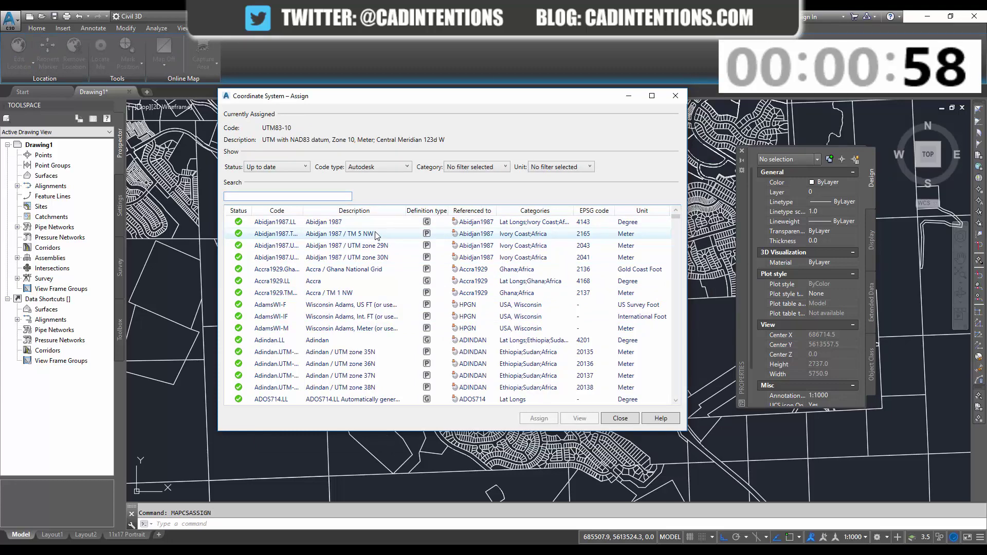
text(utm)
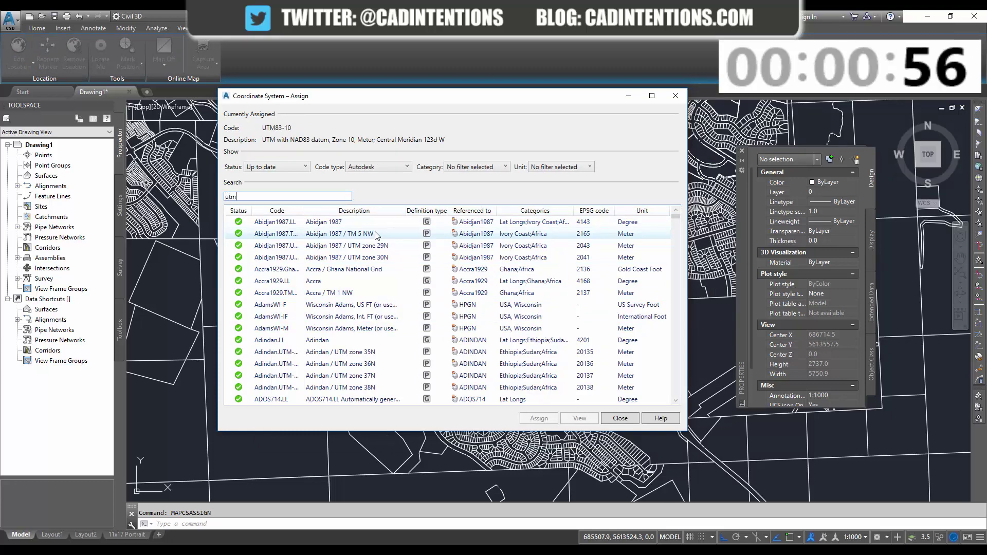
text(83)
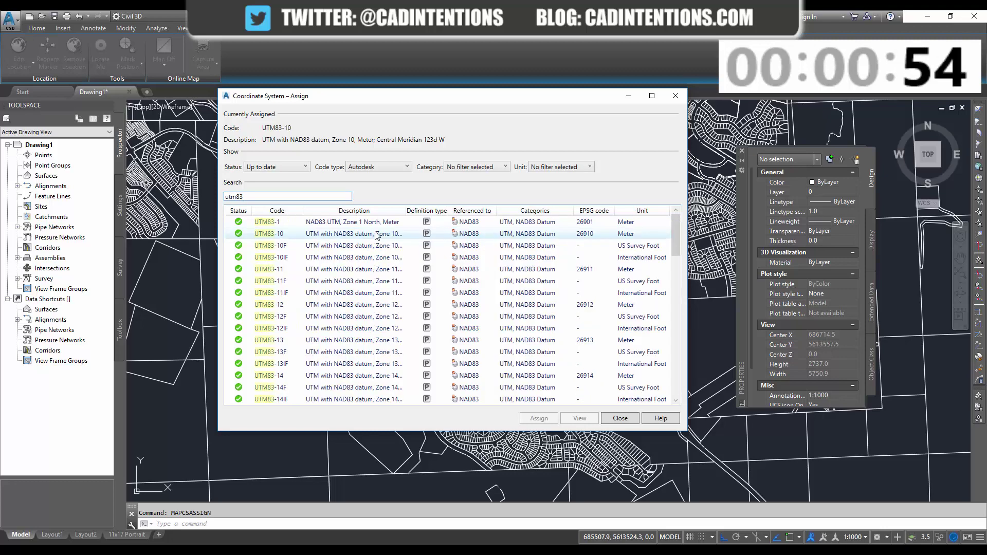
text(-10)
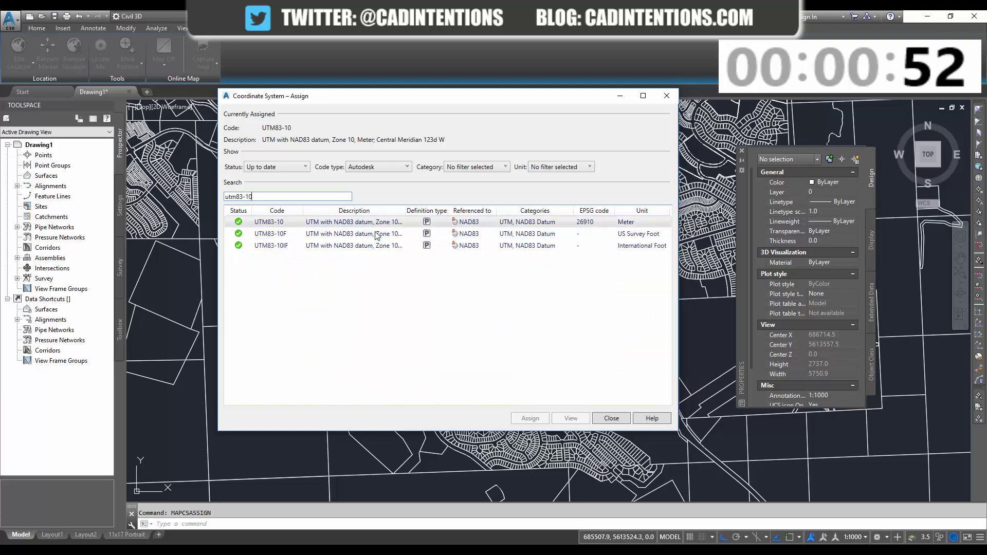
double_click(352, 225)
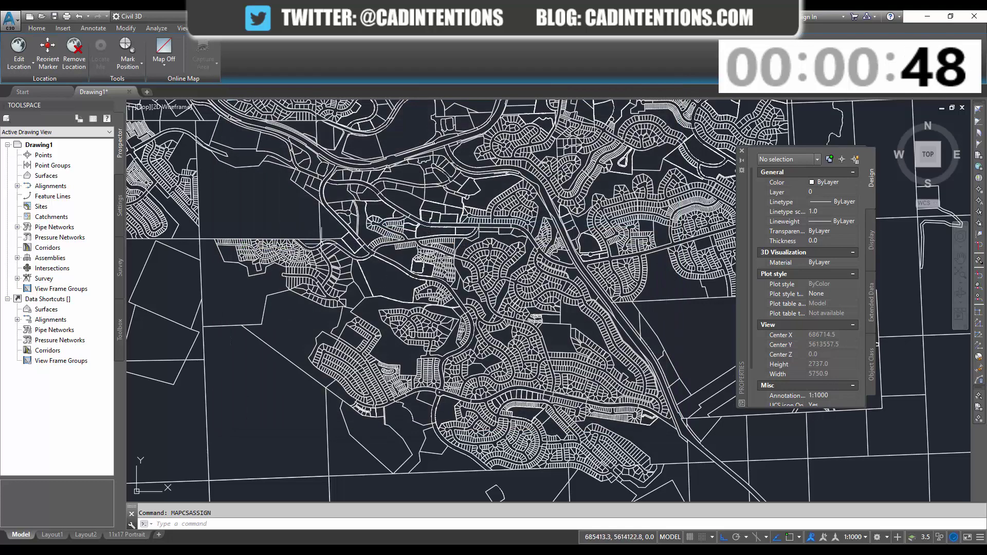
middle_drag(496, 261, 439, 248)
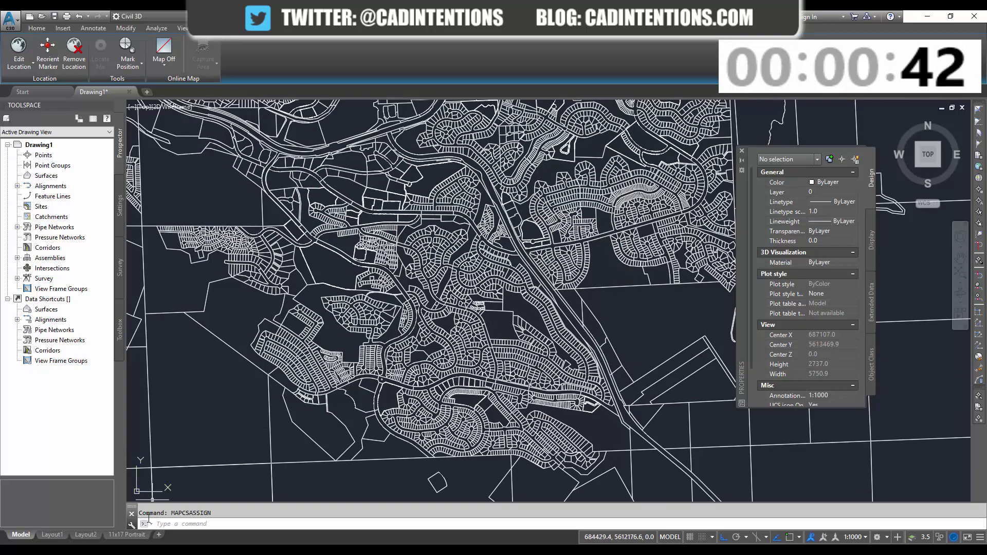
Switch to the 11x17 Portrait layout and start a Reference System grid for its viewport
click(134, 535)
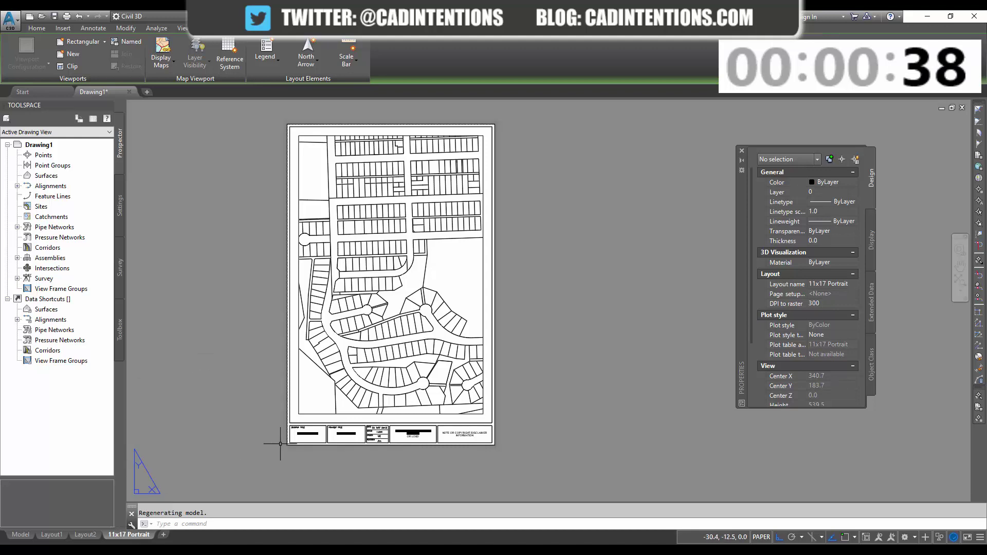
click(322, 414)
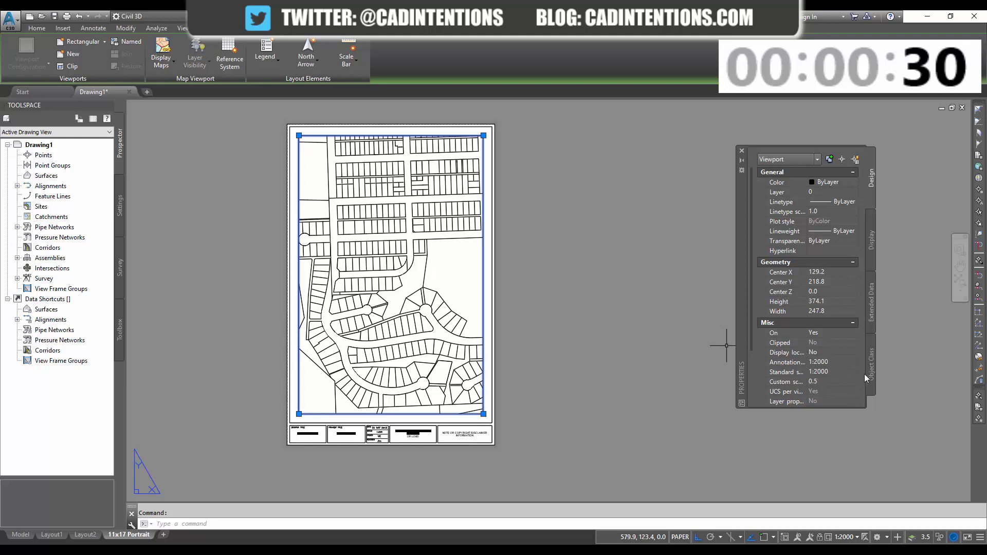
key(Escape)
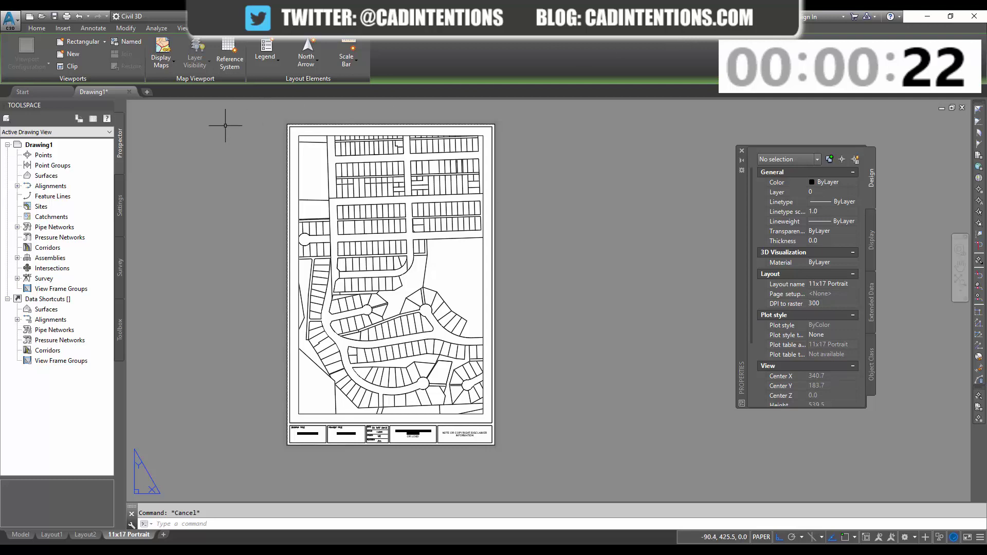
click(230, 62)
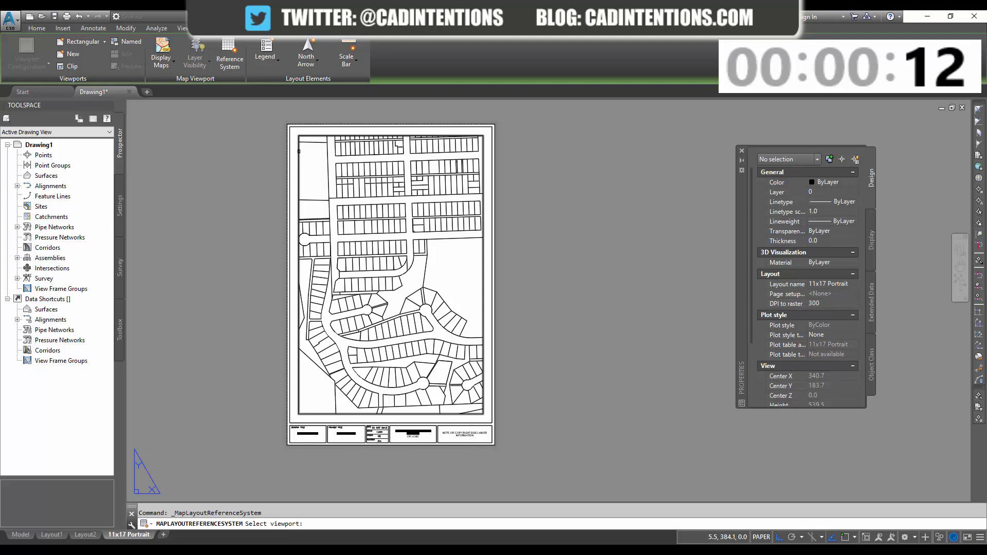
Pick the map viewport and keep the 'Current map coordinate system' template at 1:2000, 200 m precision
click(298, 151)
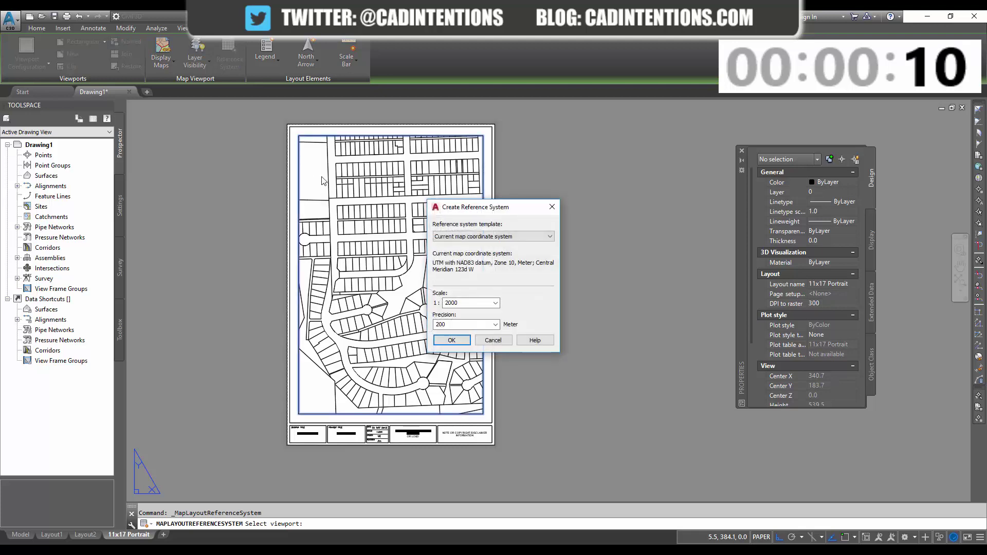
click(452, 237)
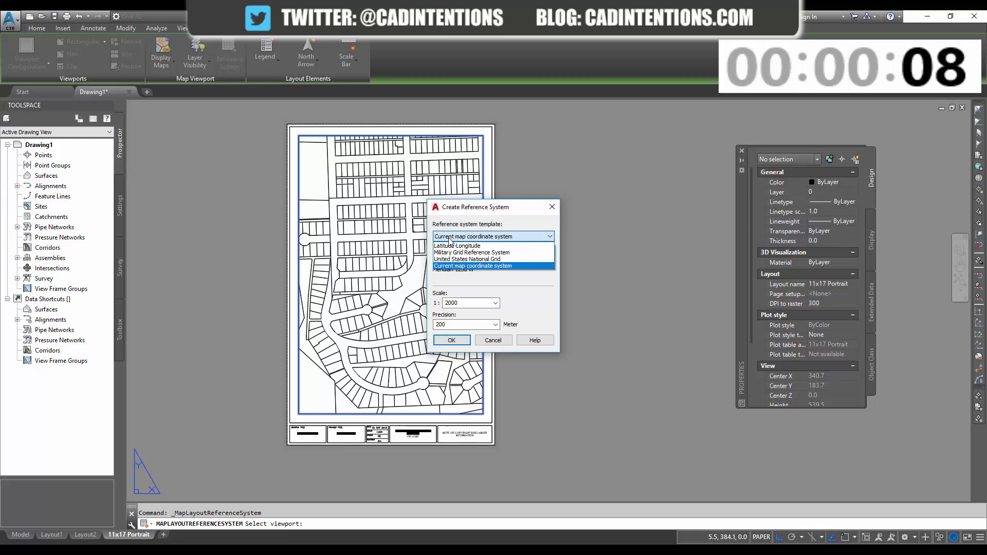
click(478, 265)
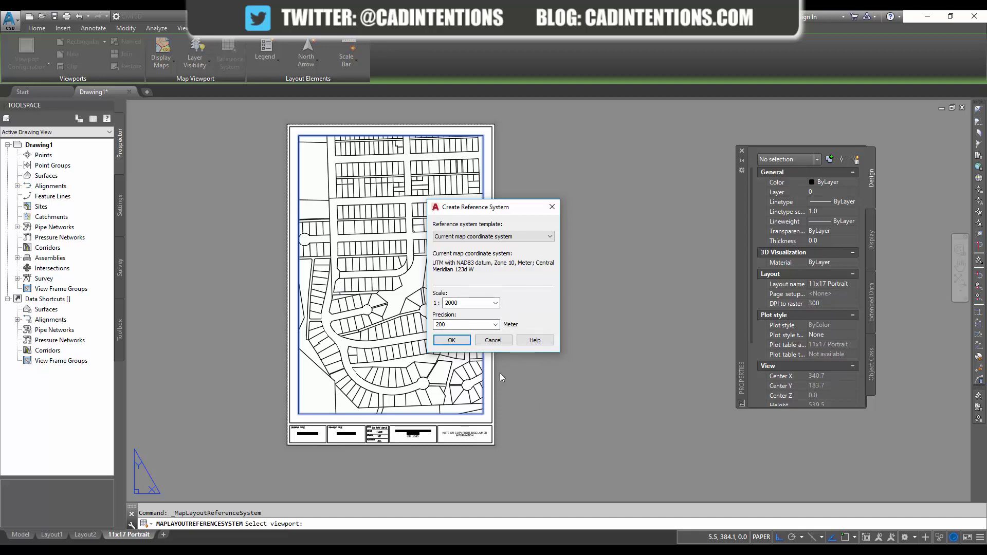
Create the coordinate grid and inspect its easting and northing tick labels around the sheet
click(452, 341)
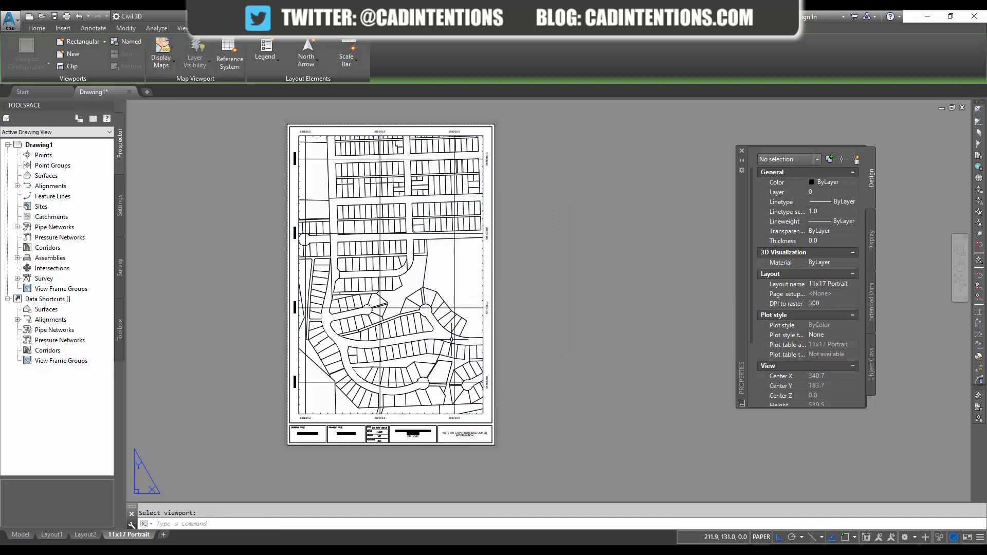
middle_drag(417, 333, 433, 319)
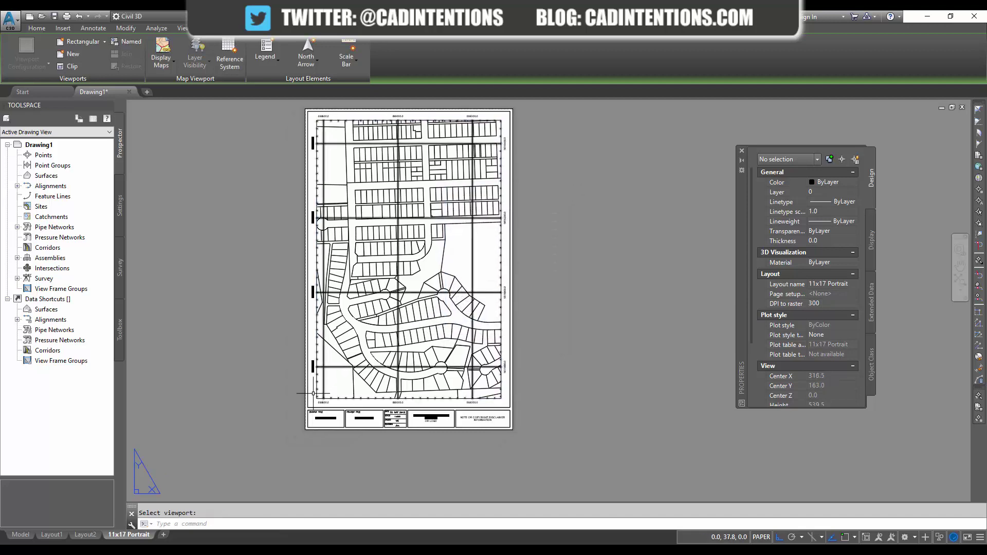
scroll(319, 404, up, 4)
middle_drag(342, 411, 313, 371)
middle_drag(361, 329, 307, 332)
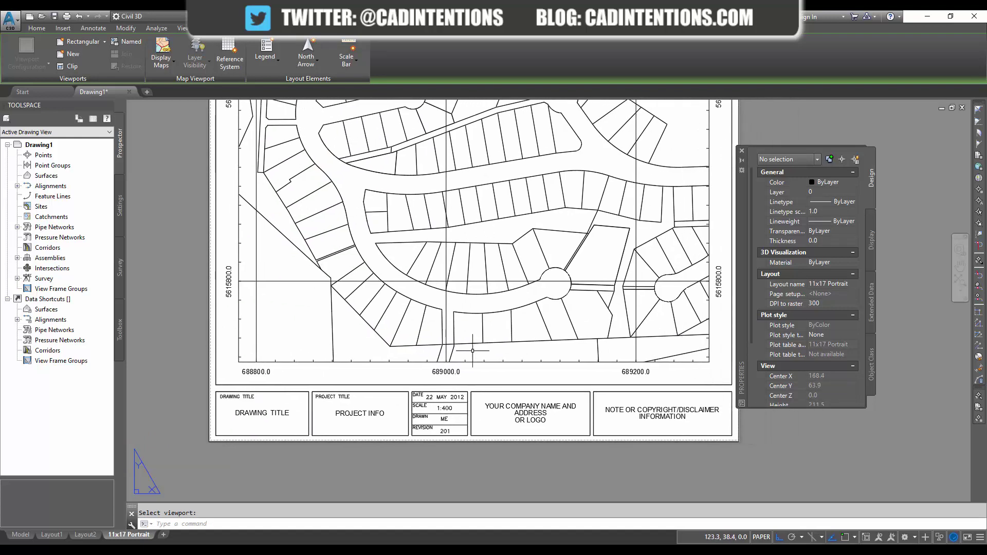
middle_drag(515, 341, 406, 369)
scroll(584, 270, down, 2)
scroll(405, 370, up, 3)
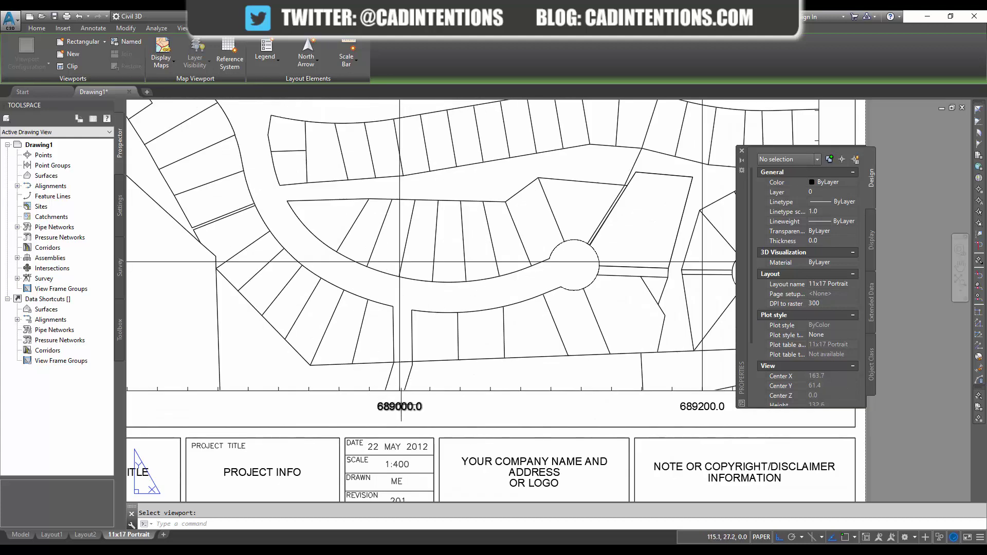
middle_drag(569, 357, 547, 337)
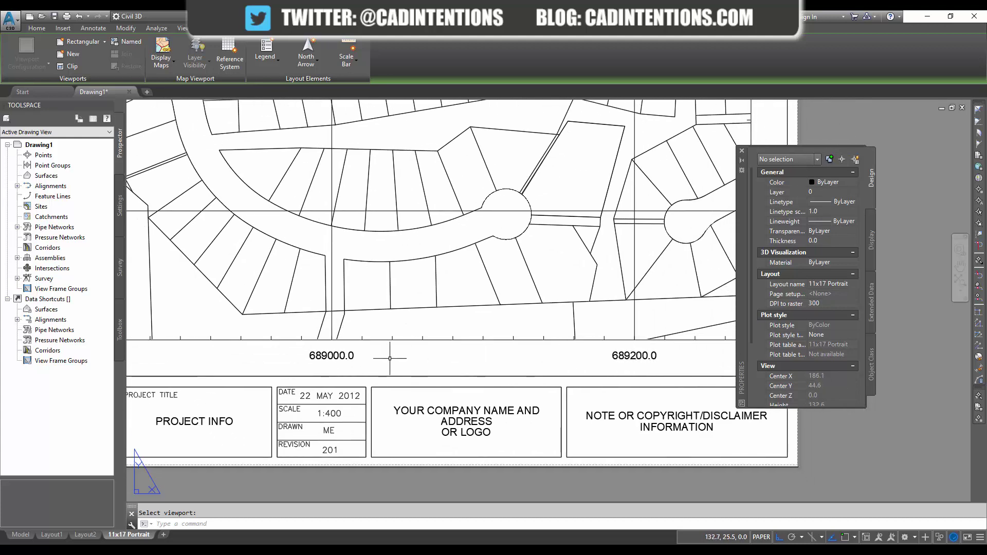
scroll(393, 357, down, 3)
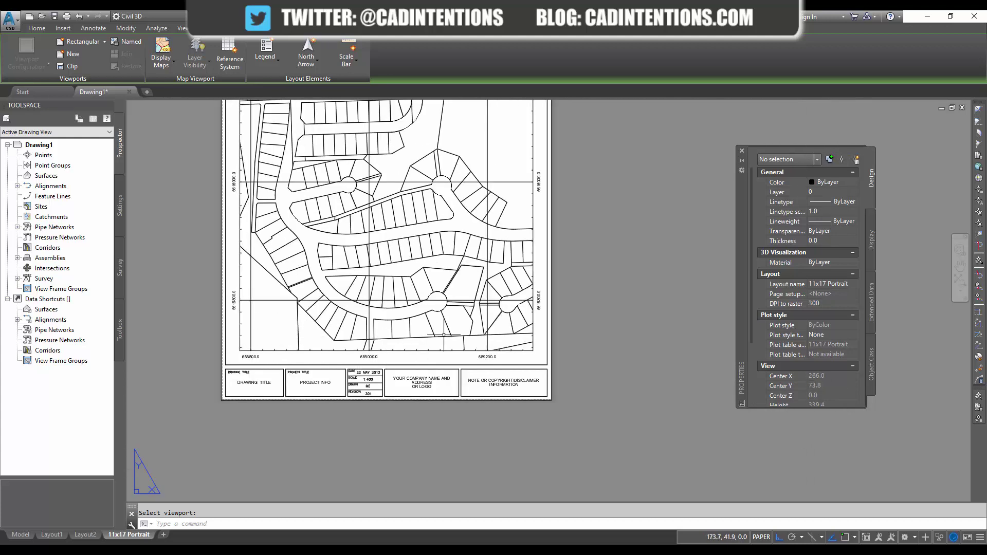
scroll(447, 242, down, 3)
middle_drag(461, 235, 438, 255)
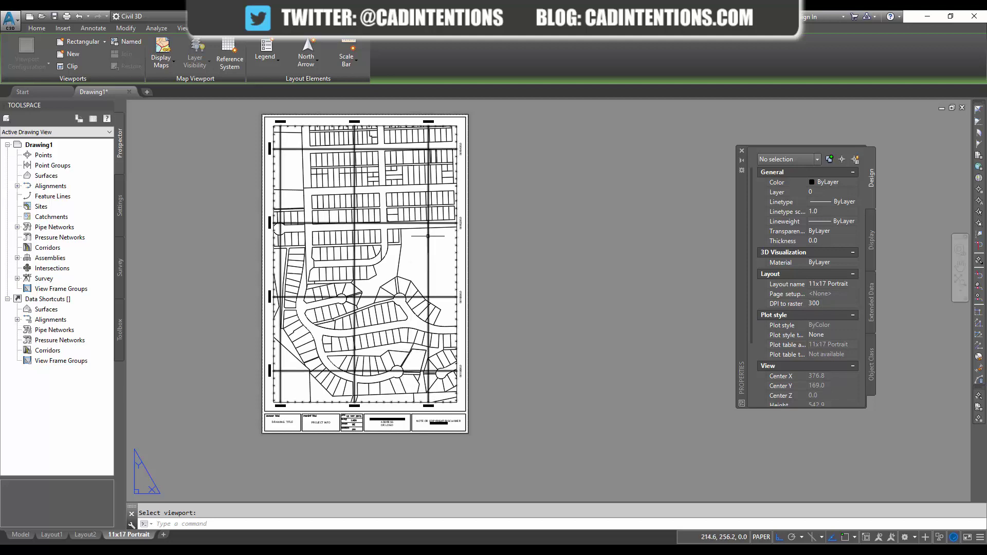
middle_drag(408, 244, 402, 250)
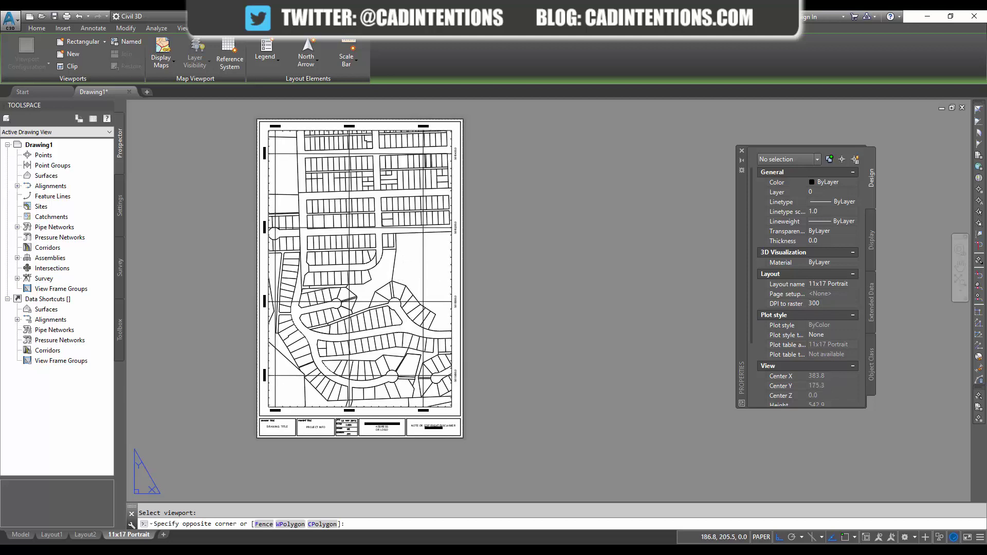
Reposition the subdivision map inside the viewport frame and cancel the stray selection window
click(422, 278)
double_click(527, 263)
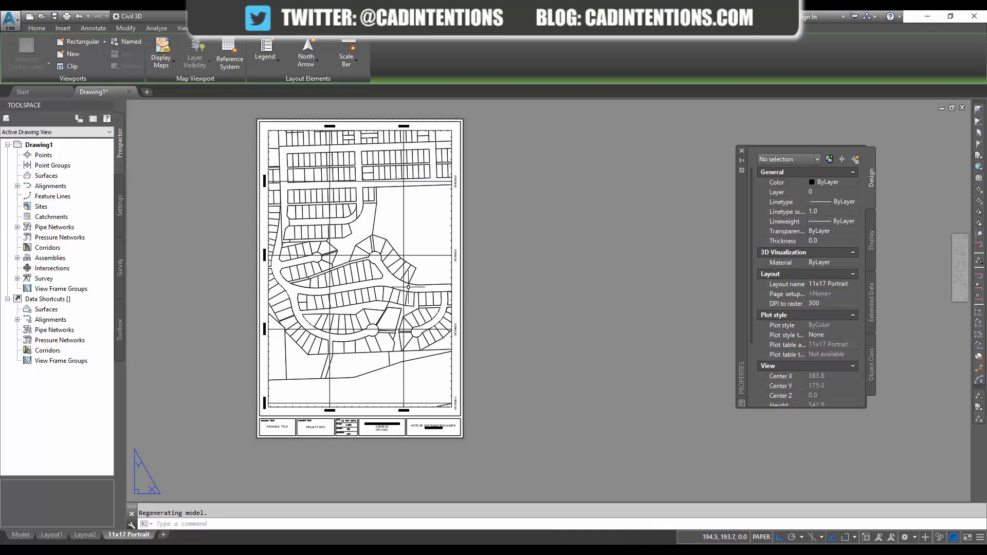
double_click(427, 281)
middle_drag(420, 272, 420, 293)
double_click(518, 337)
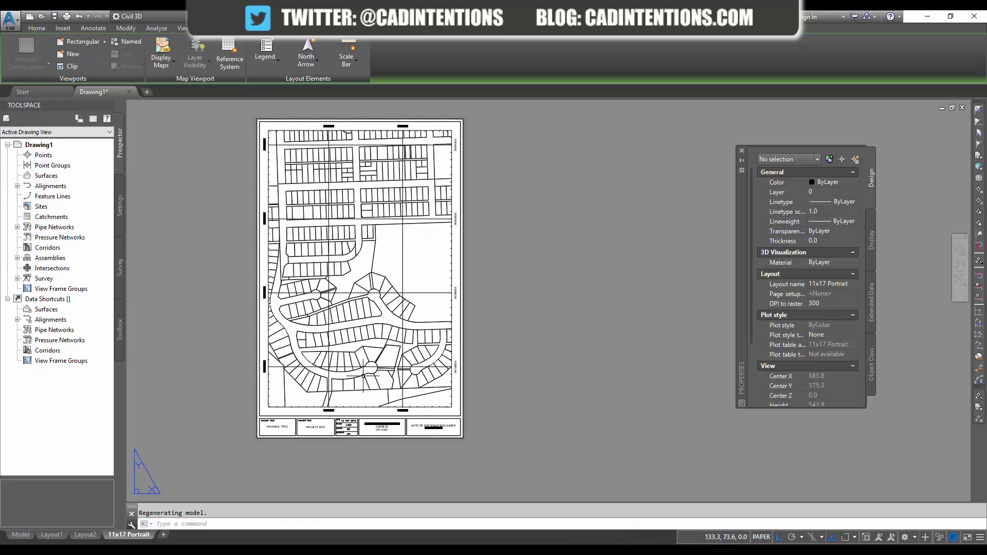
middle_drag(346, 281, 375, 277)
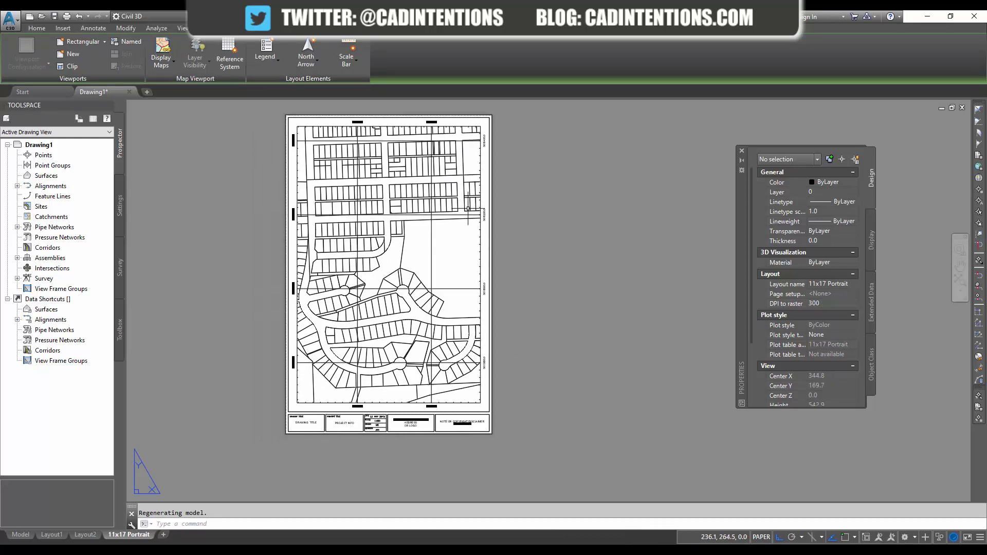
middle_drag(405, 211, 410, 199)
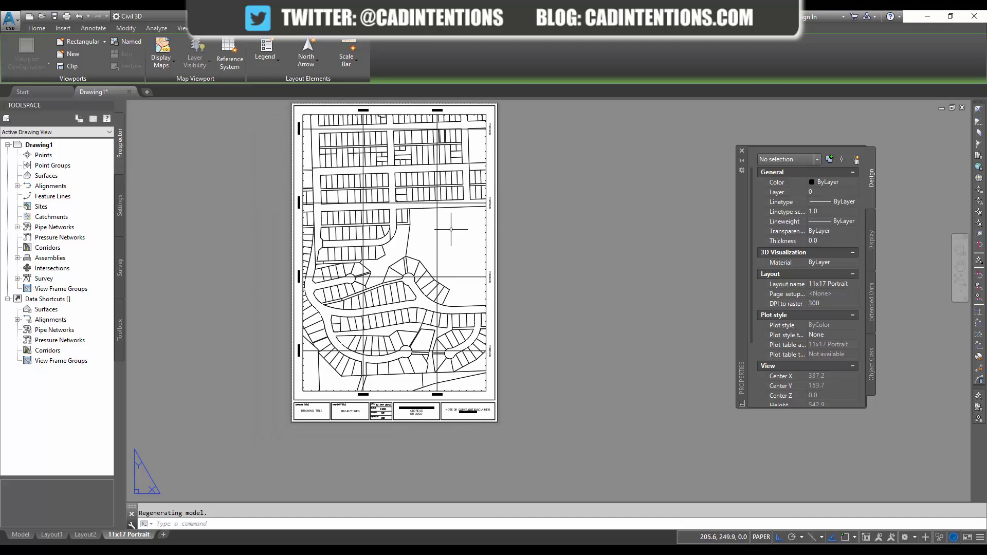
click(582, 272)
key(Escape)
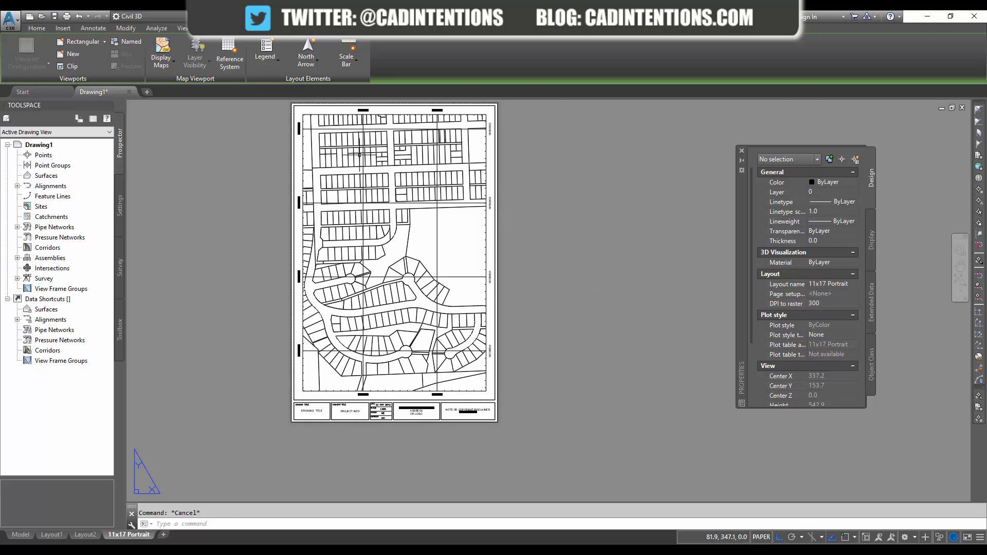
Browse the North Arrow gallery's built-in styles to find Arrow9
scroll(336, 143, up, 2)
click(376, 240)
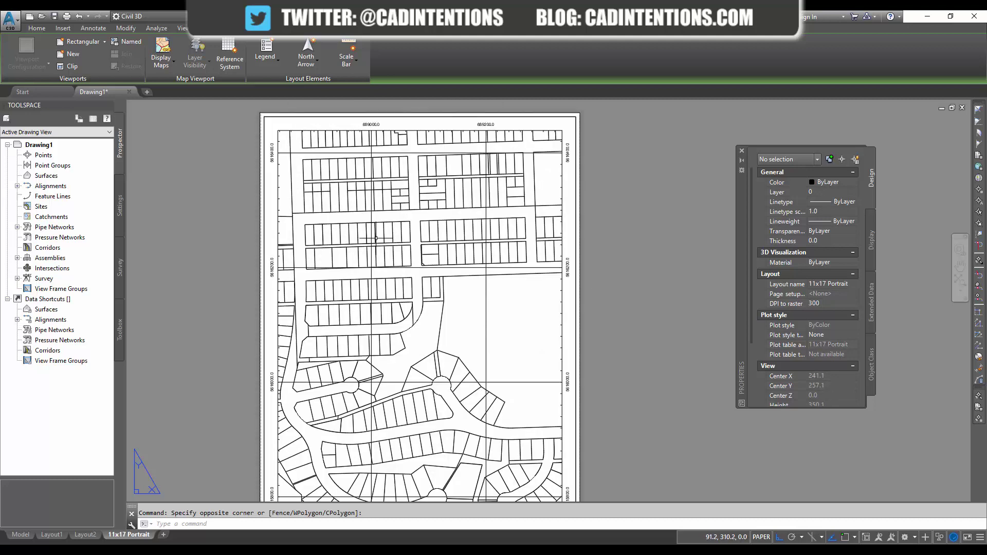
click(312, 64)
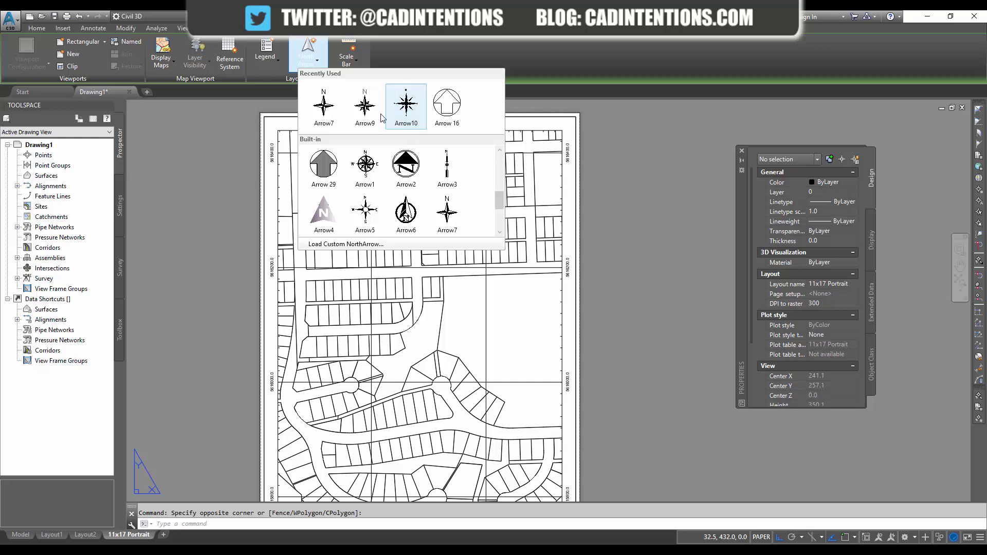
scroll(406, 154, down, 3)
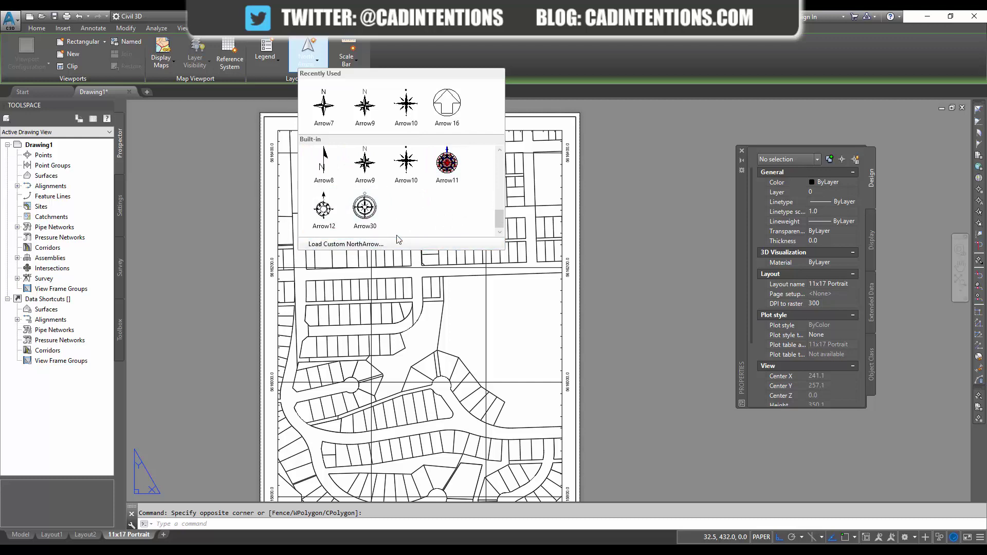
scroll(435, 211, up, 3)
scroll(443, 202, up, 4)
scroll(461, 208, down, 1)
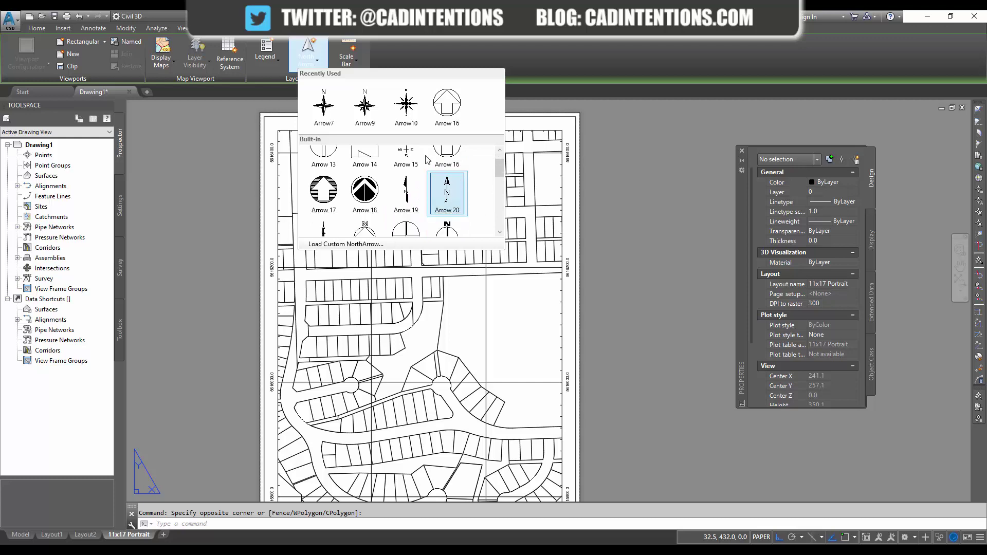
Insert the Arrow9 north arrow linked to the map viewport onto the sheet
click(368, 108)
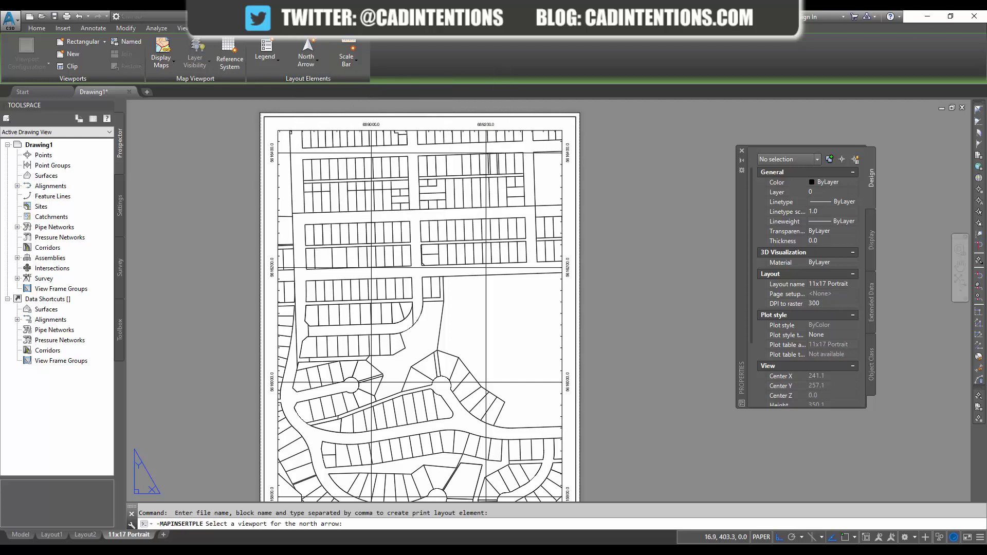
scroll(289, 132, up, 8)
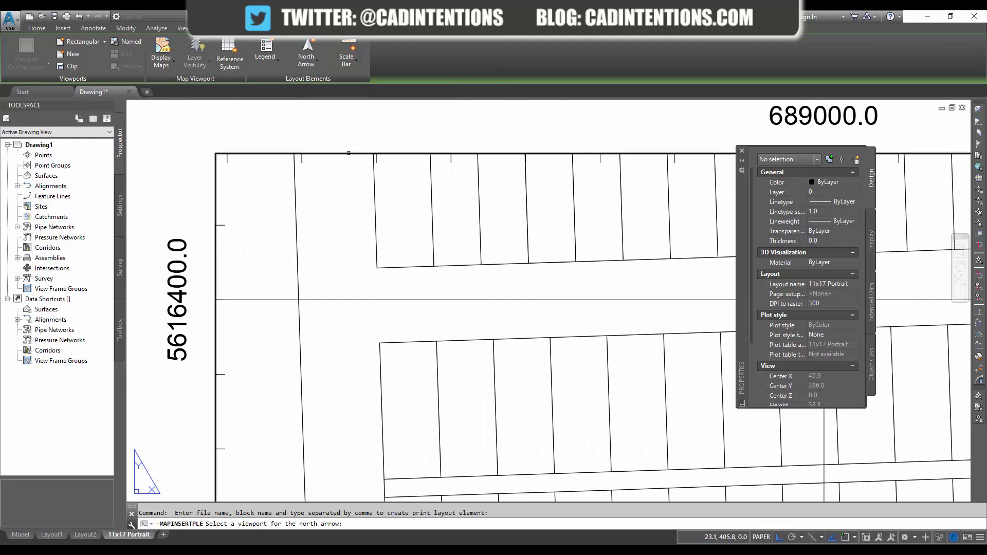
click(345, 152)
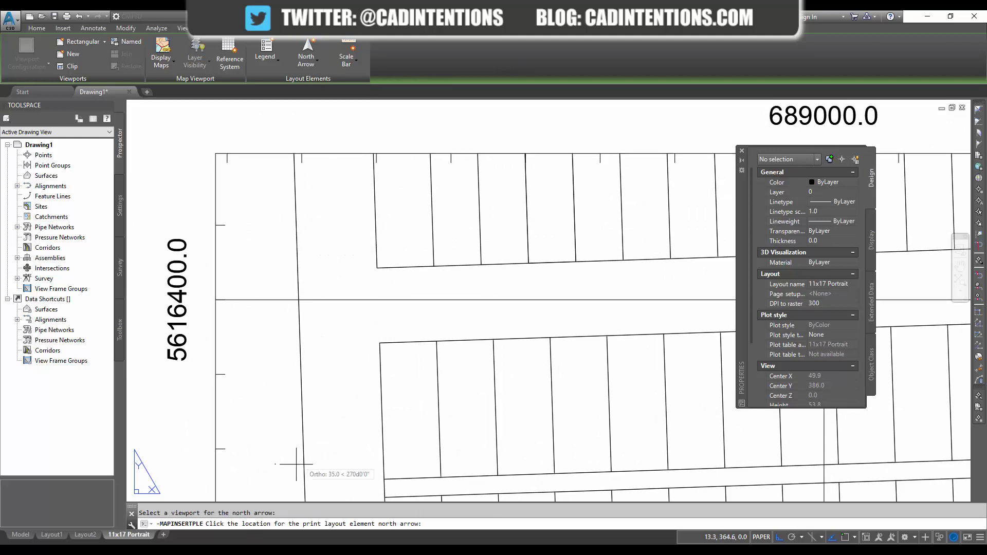
click(359, 262)
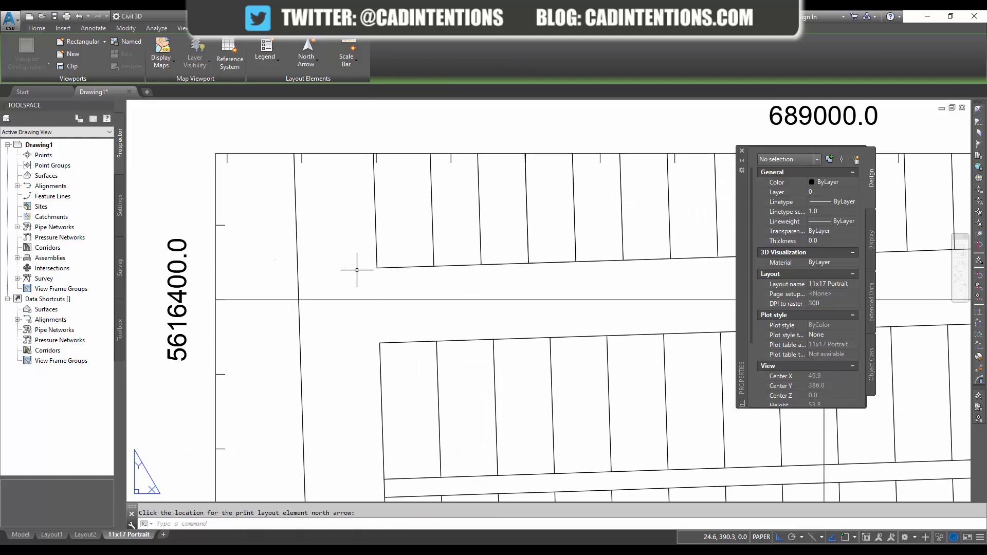
Move the north arrow to the viewport's top-left corner beside the 5616400.0 label
click(340, 280)
click(255, 217)
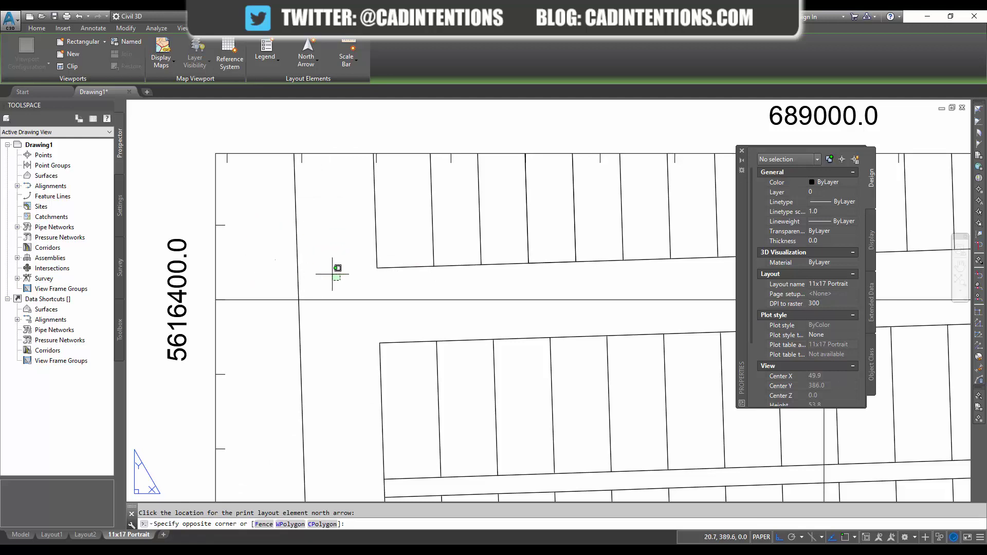
click(256, 242)
click(306, 272)
scroll(266, 271, up, 3)
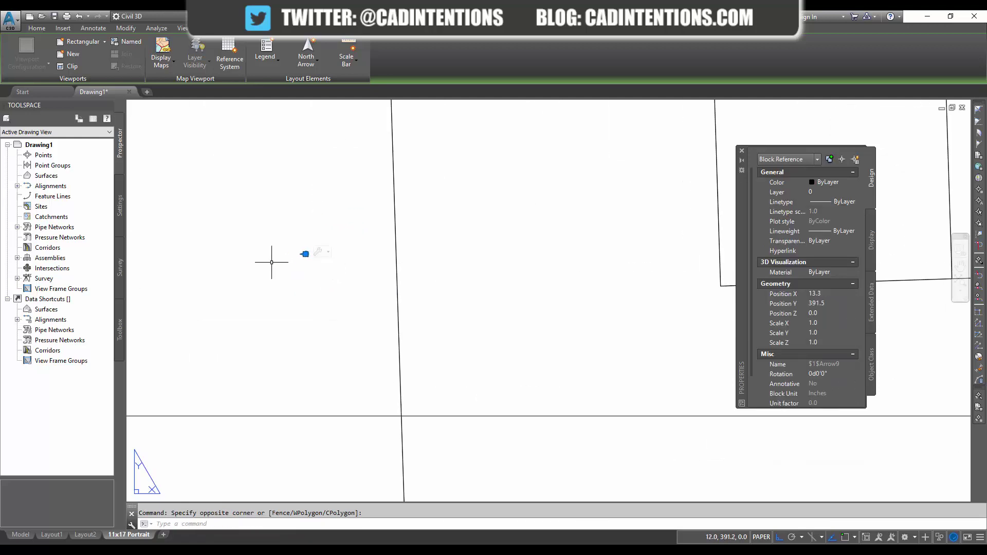
scroll(370, 223, up, 3)
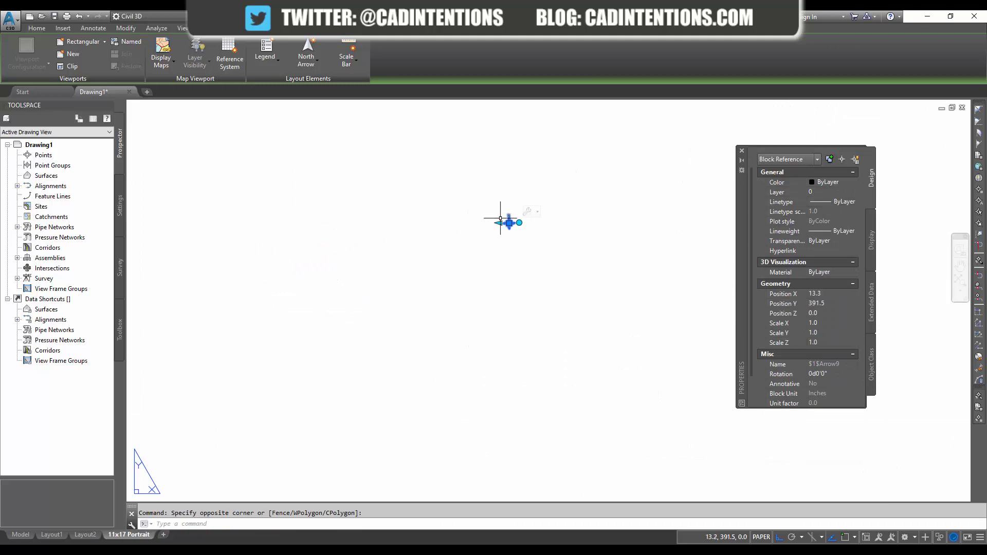
click(508, 222)
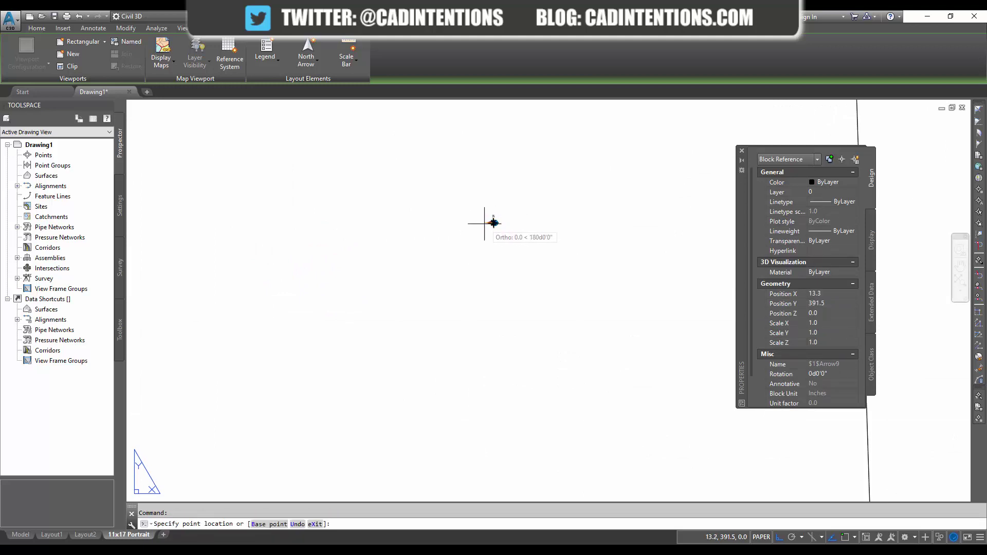
scroll(478, 221, down, 2)
scroll(459, 233, down, 2)
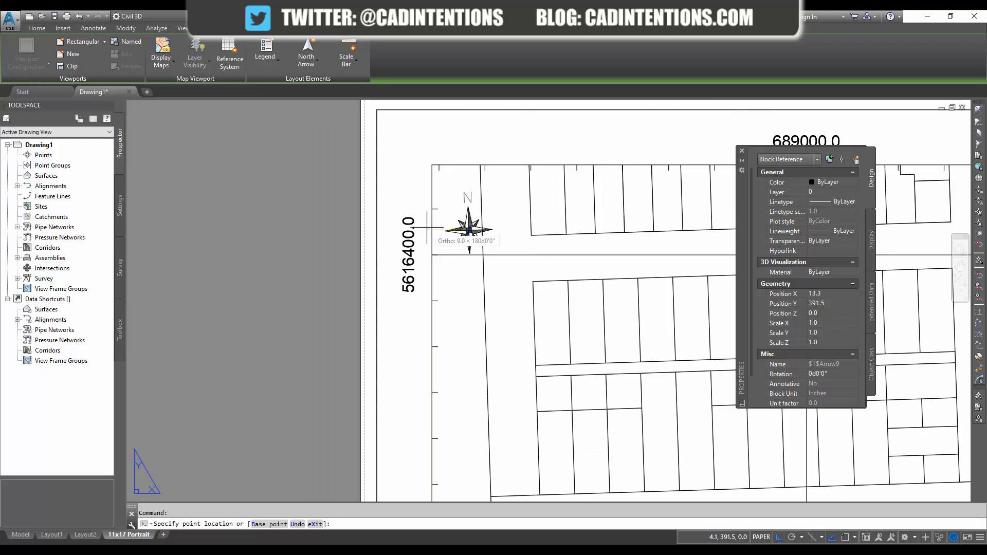
click(478, 230)
click(469, 231)
scroll(527, 213, up, 2)
scroll(435, 239, down, 2)
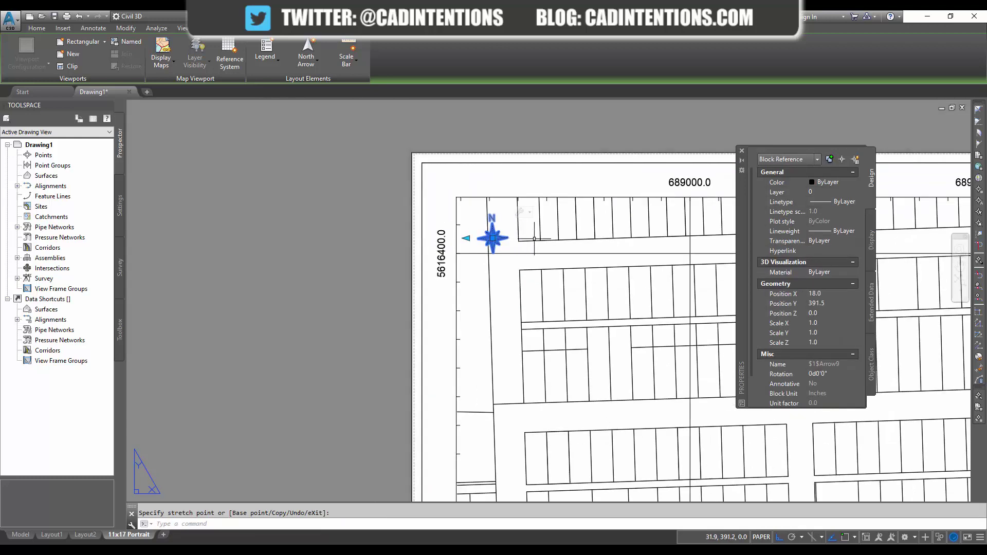
key(Escape)
scroll(435, 239, down, 3)
middle_drag(509, 226, 475, 211)
Rotate the map view a quarter turn to check the north arrow follows, then restore north-up
double_click(475, 212)
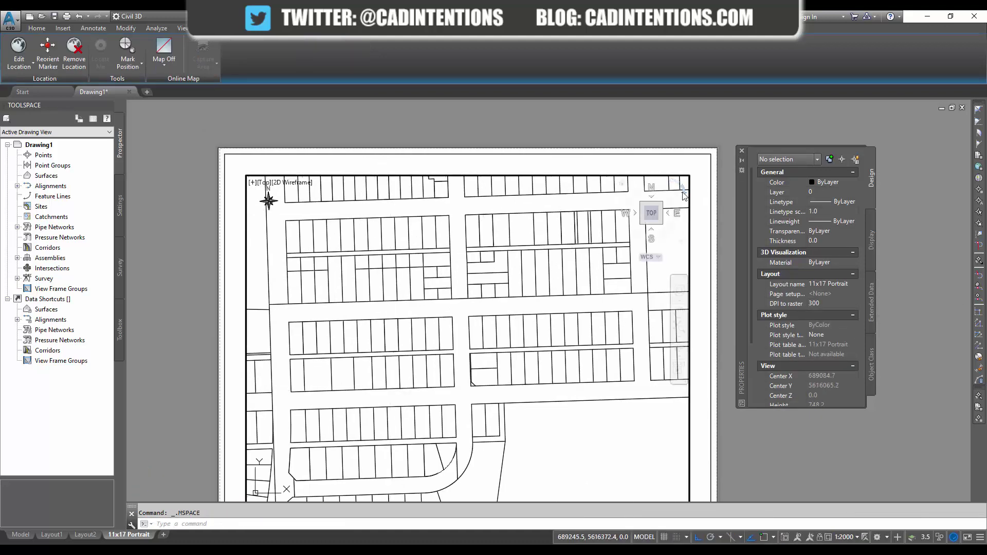
click(681, 188)
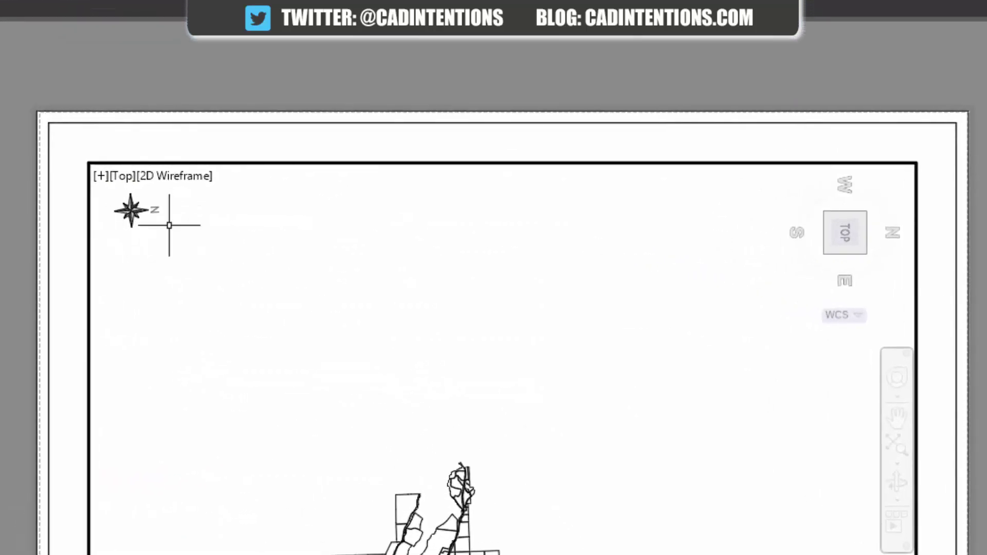
mouse_move(888, 203)
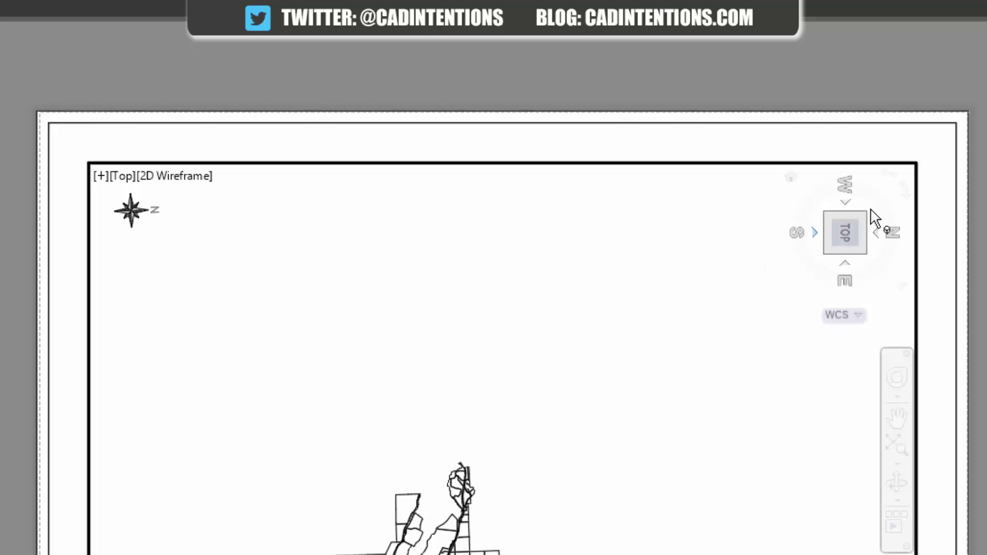
click(897, 179)
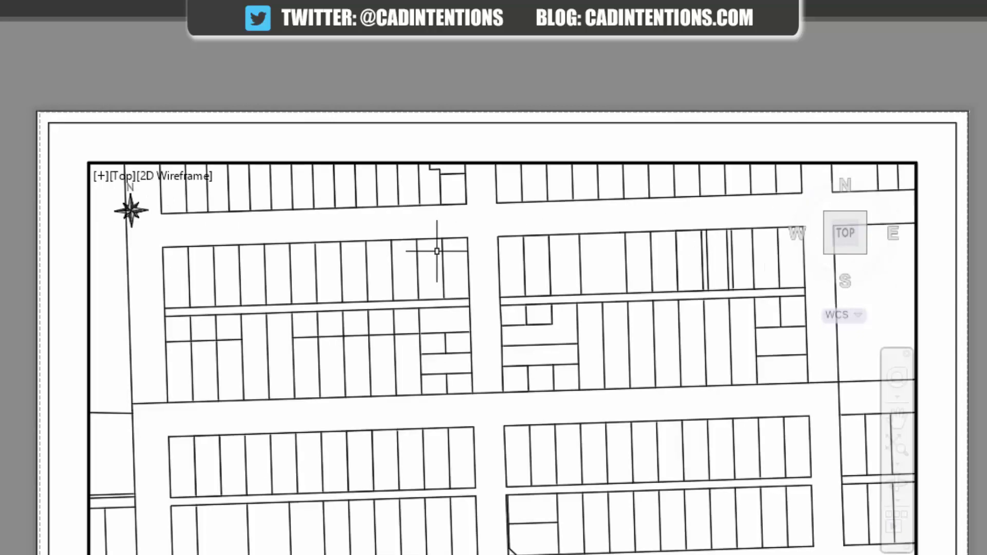
Shift the map down within the viewport and pan the sheet to show the title block
middle_drag(203, 203, 164, 308)
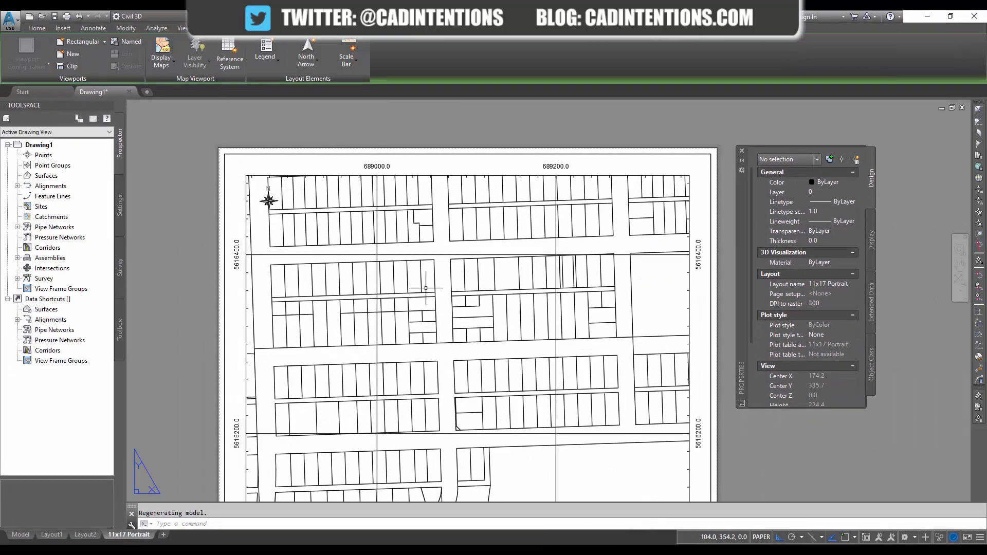
scroll(380, 187, up, 3)
scroll(400, 187, down, 2)
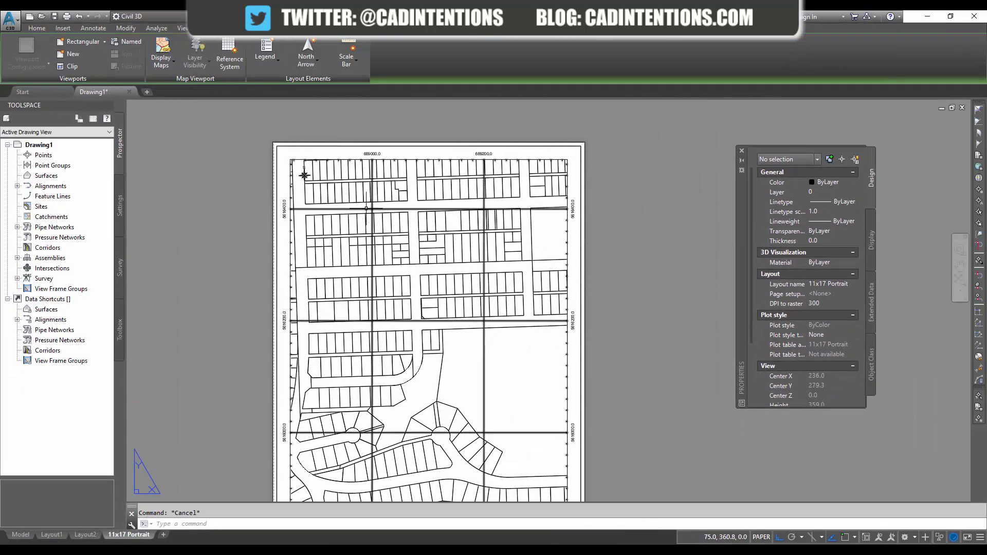
scroll(391, 250, down, 1)
middle_drag(391, 250, 369, 178)
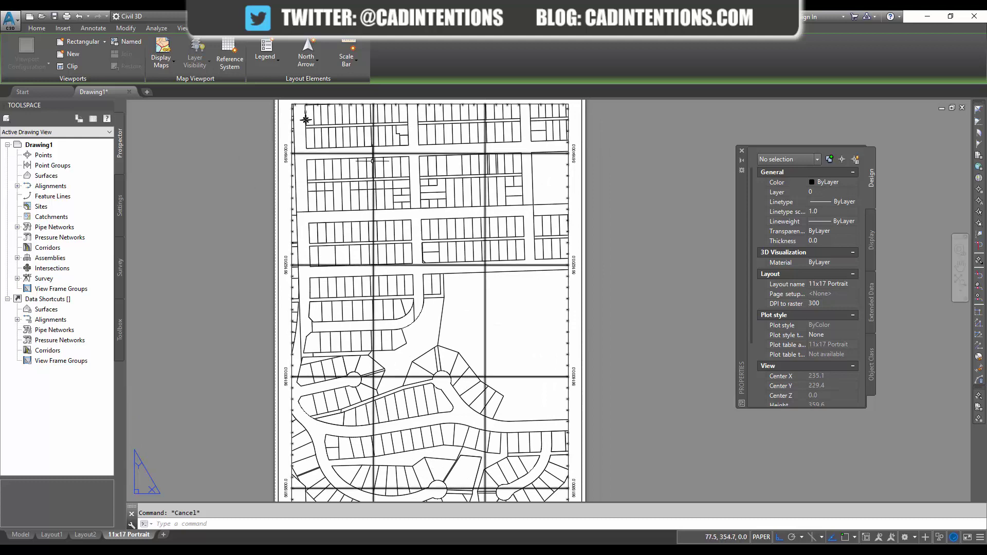
middle_drag(463, 273, 464, 157)
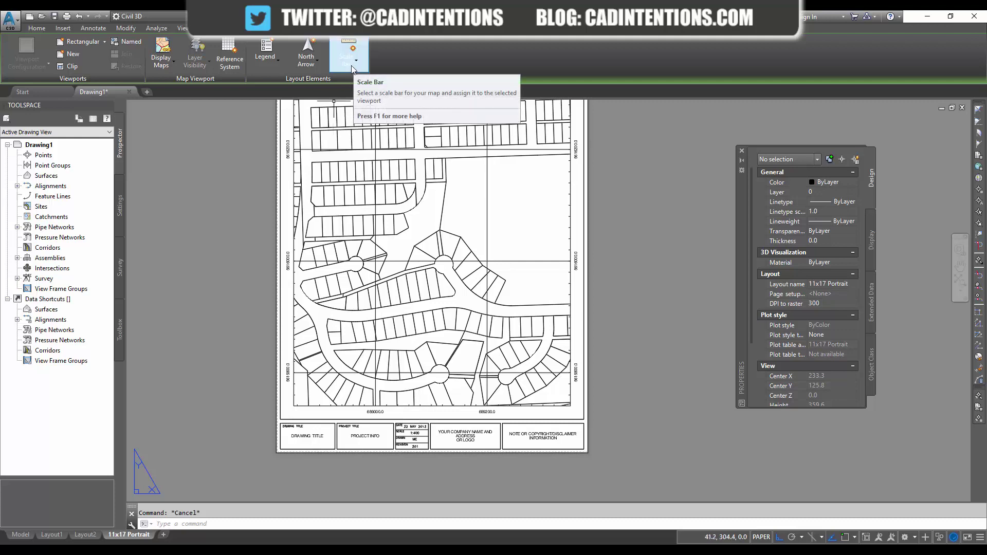
Browse the Scale Bar gallery's built-in Metric, Imperial and Constrained styles
click(352, 67)
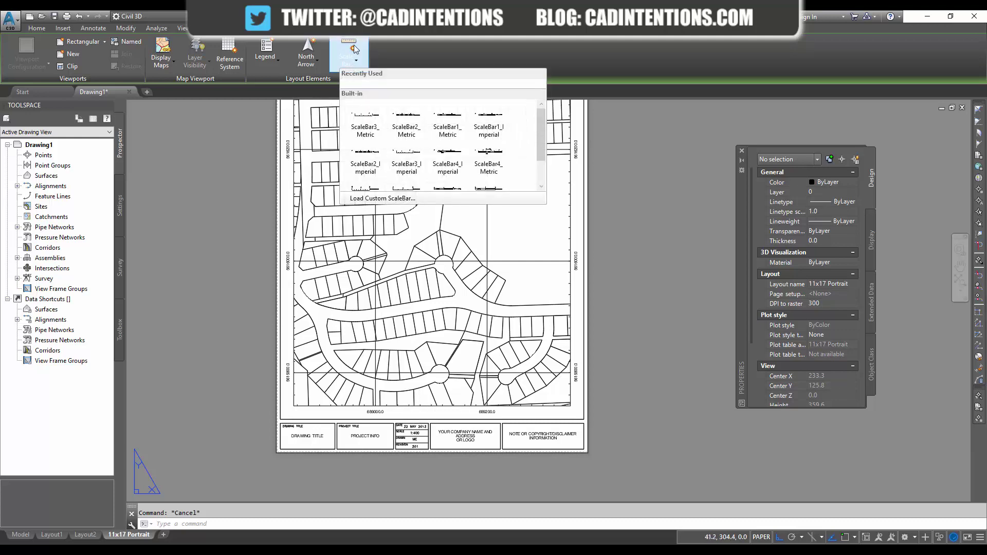
scroll(462, 129, down, 1)
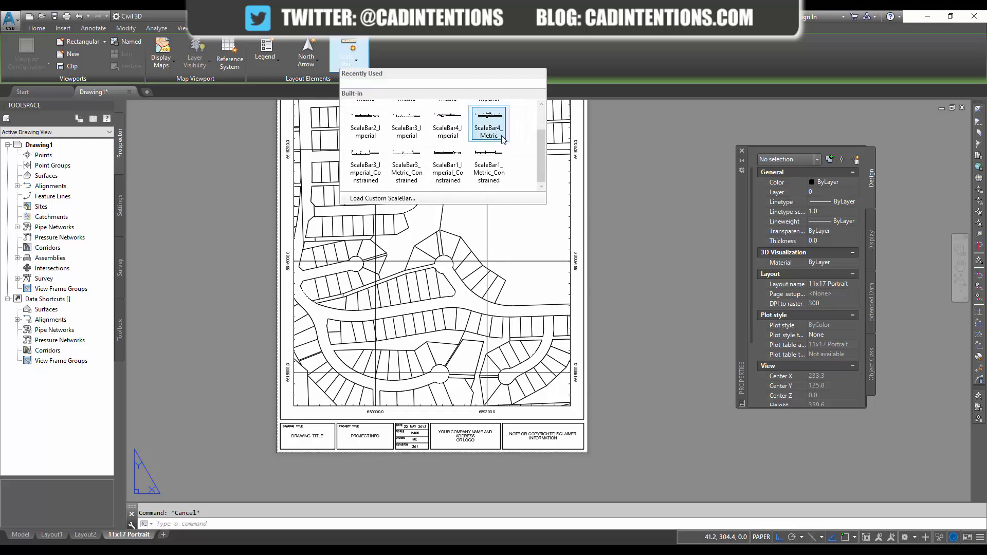
scroll(468, 185, up, 1)
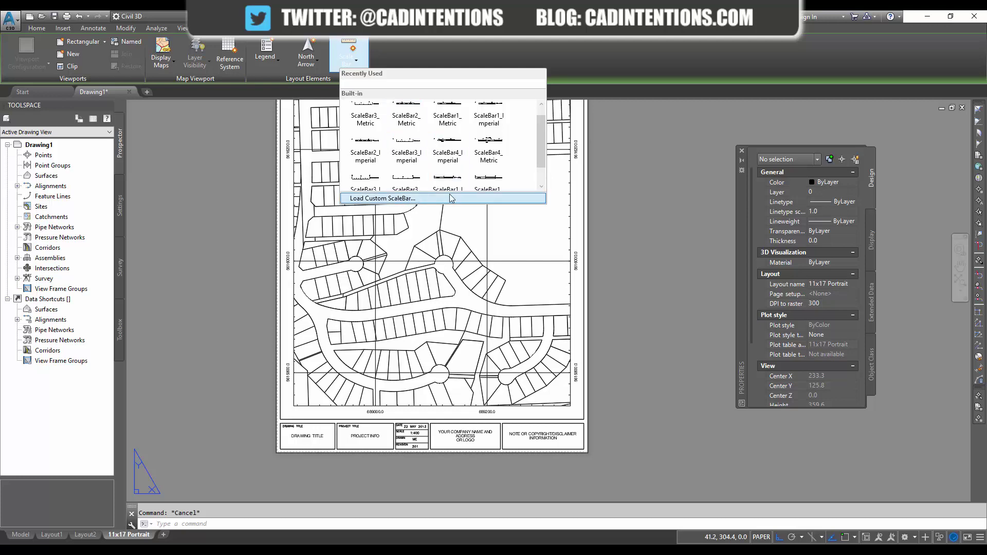
Insert a ScaleBar4_Metric scale bar for the map viewport with 50-metre divisions
click(490, 156)
middle_drag(444, 284, 431, 243)
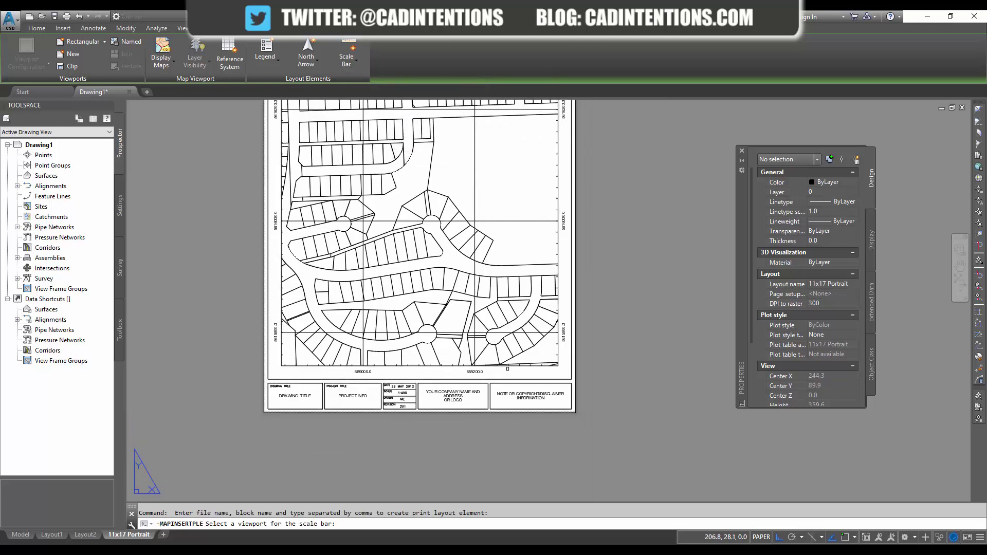
scroll(508, 366, up, 8)
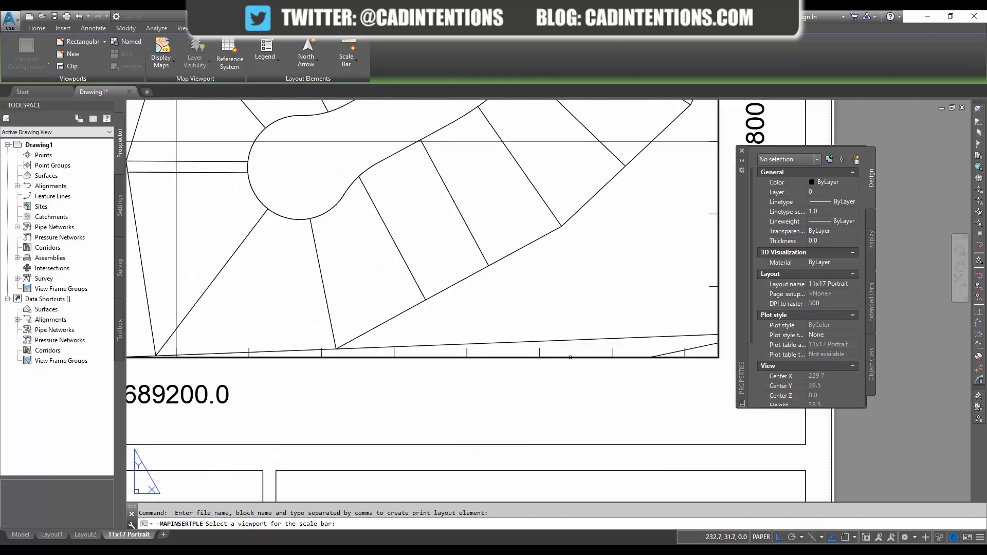
click(570, 357)
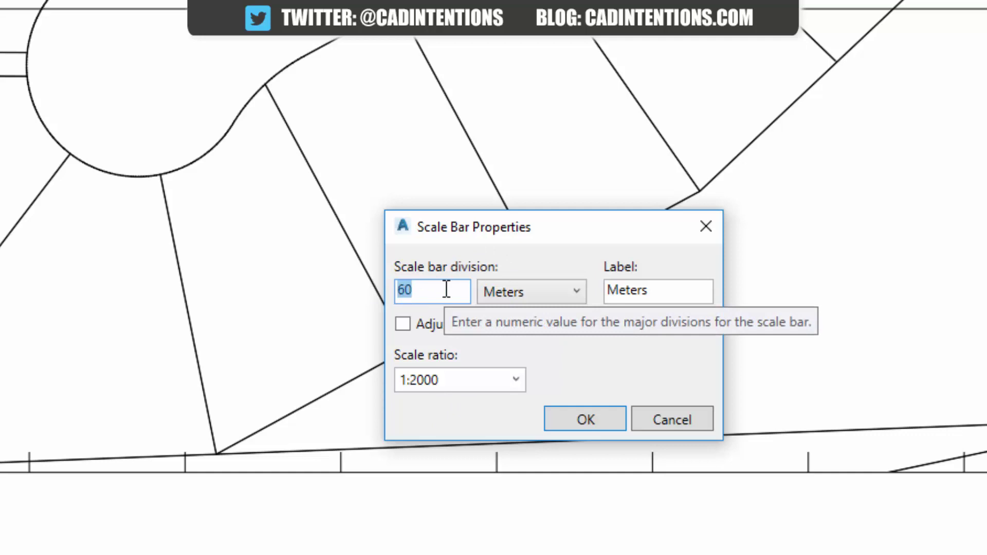
text(50)
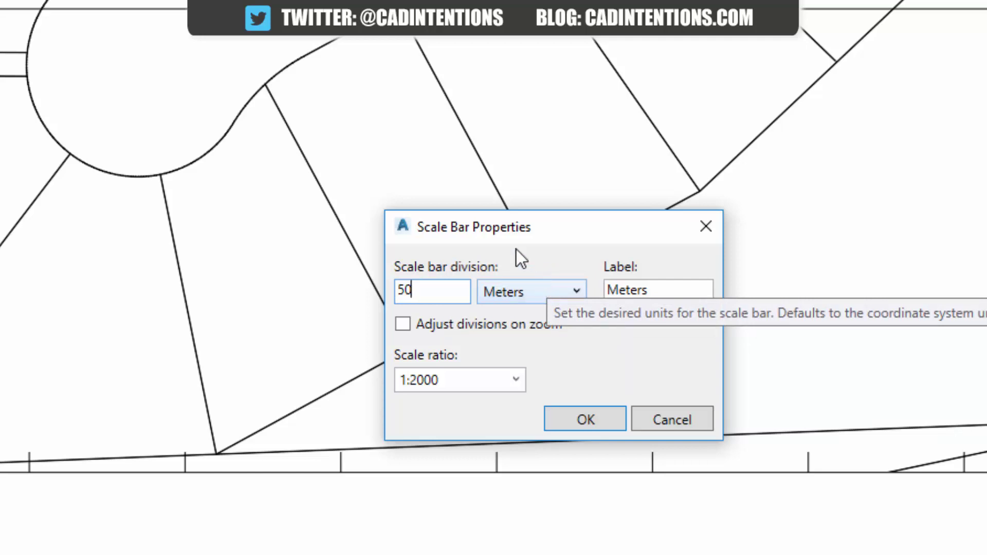
click(611, 419)
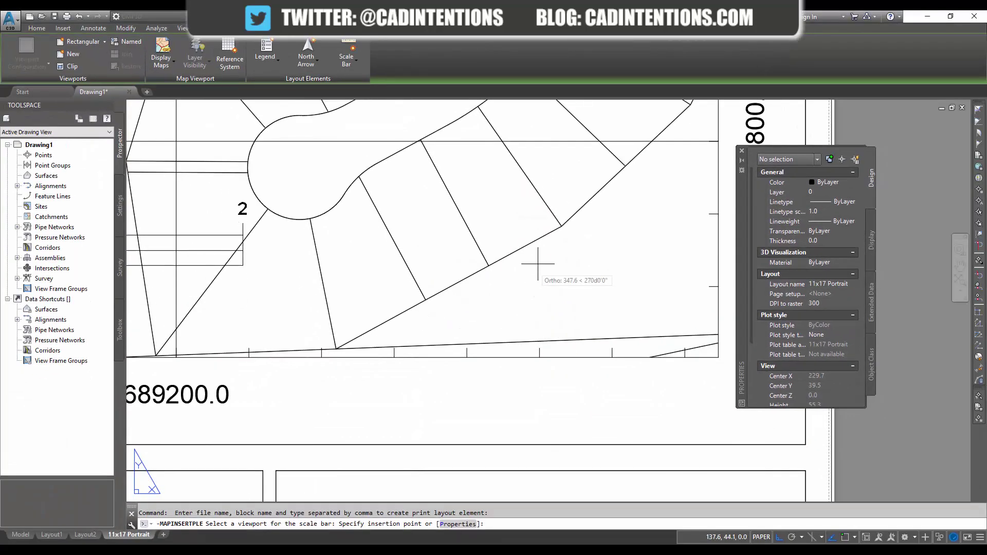
Place the scale bar just below the map viewport with Ortho turned off
scroll(451, 275, down, 5)
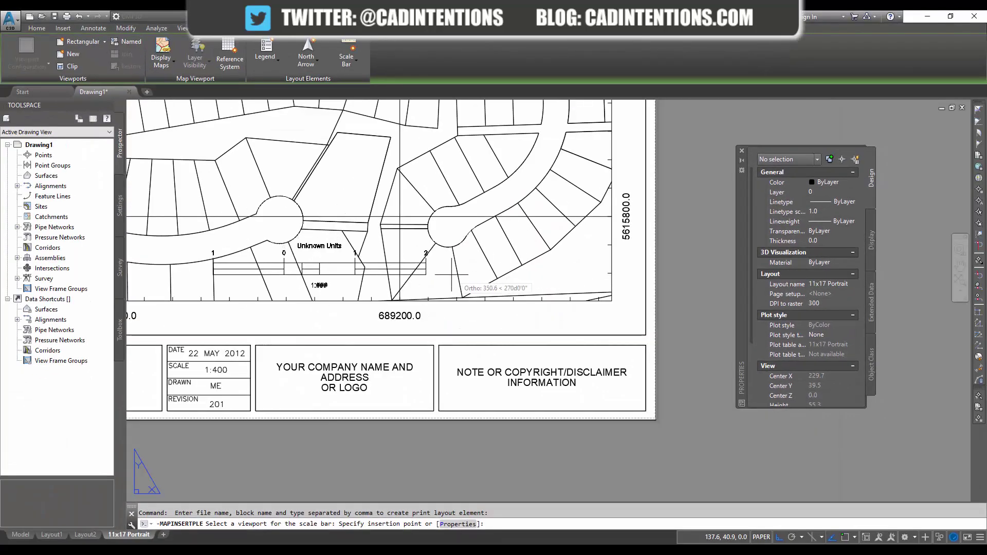
key(F8)
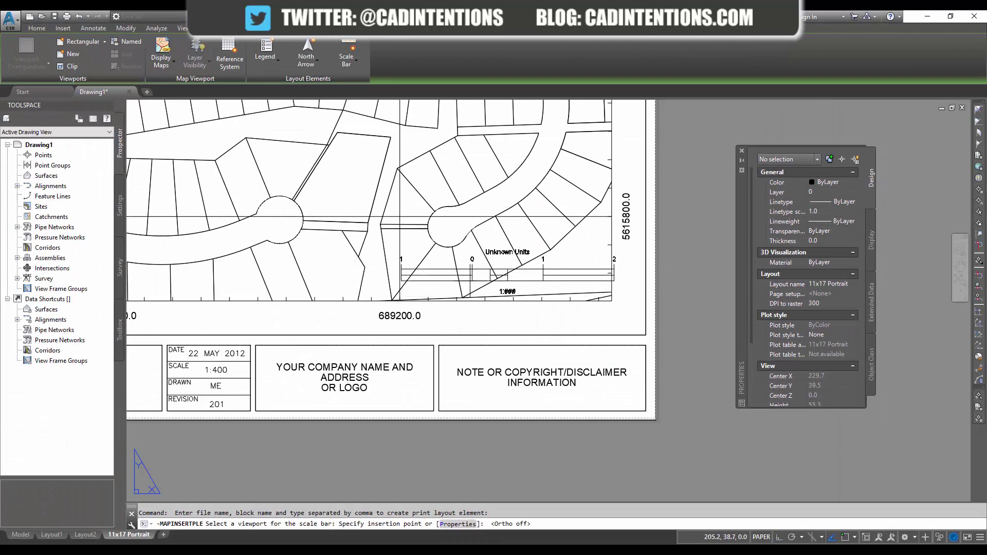
scroll(475, 278, down, 2)
scroll(466, 273, up, 4)
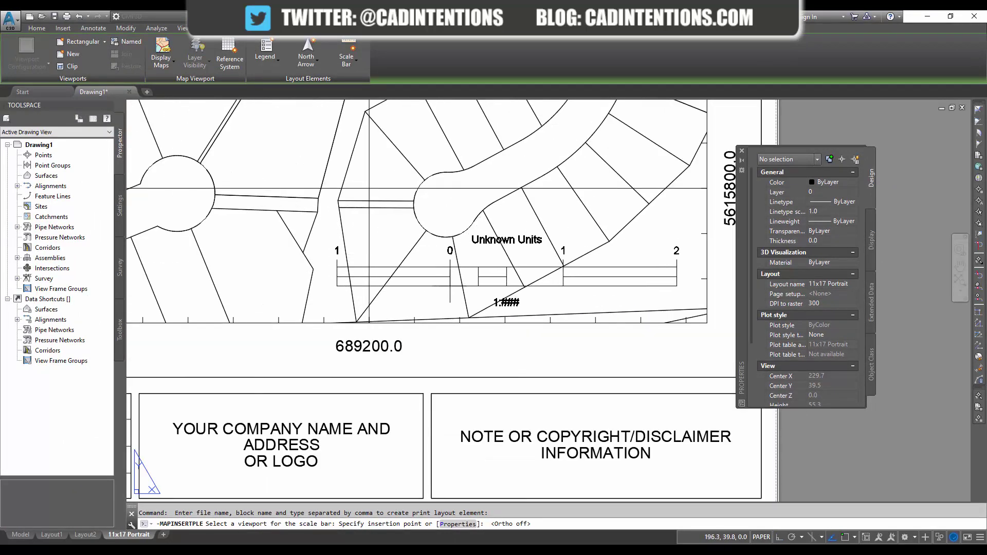
middle_drag(499, 338, 403, 293)
click(445, 308)
click(490, 297)
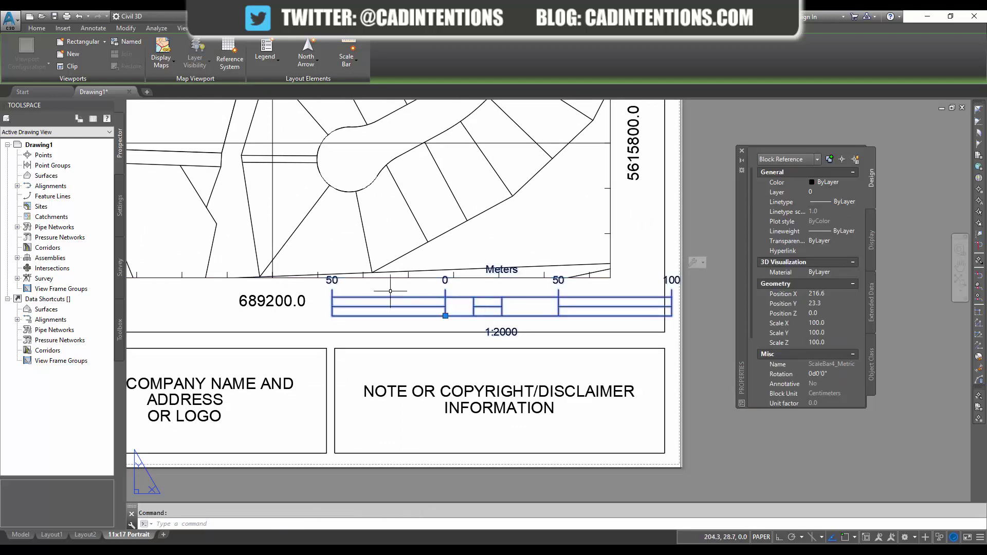
Change the scale bar's division value from 50 to 25 metres in its properties
middle_drag(490, 297, 417, 282)
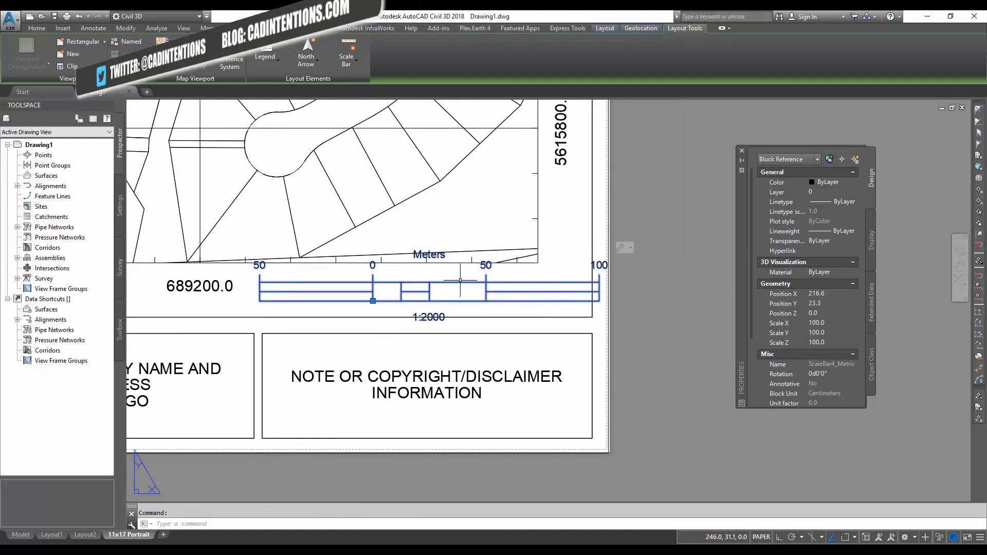
click(631, 248)
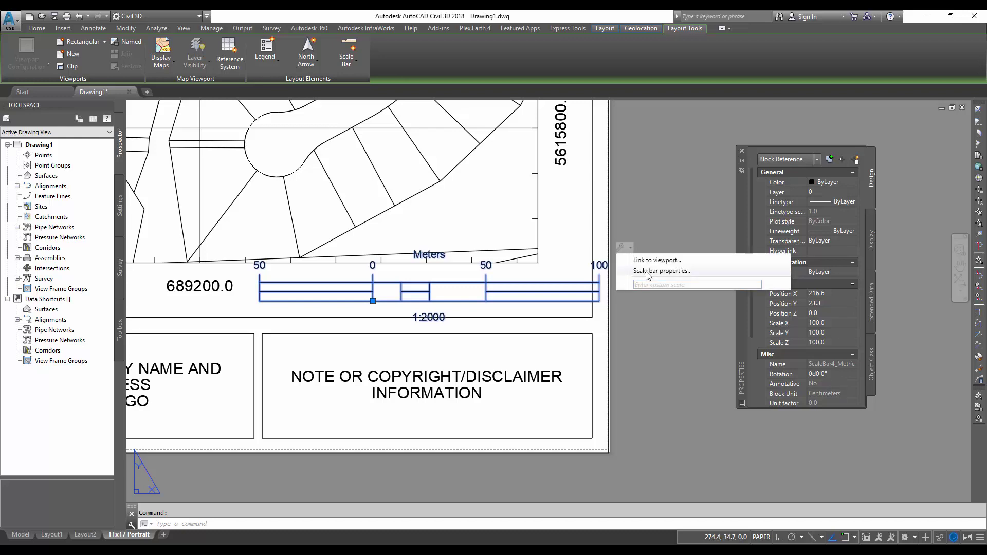
click(646, 276)
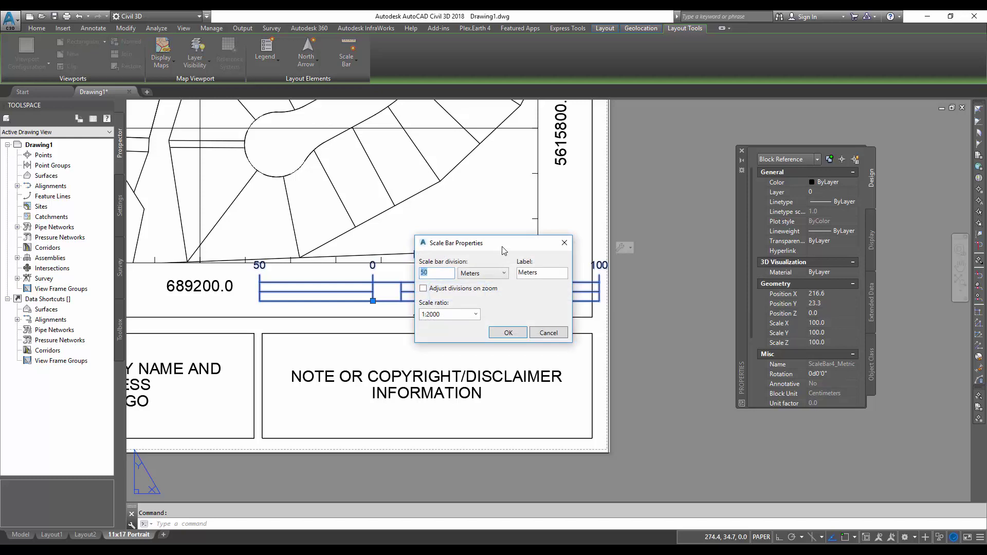
drag(499, 246, 550, 160)
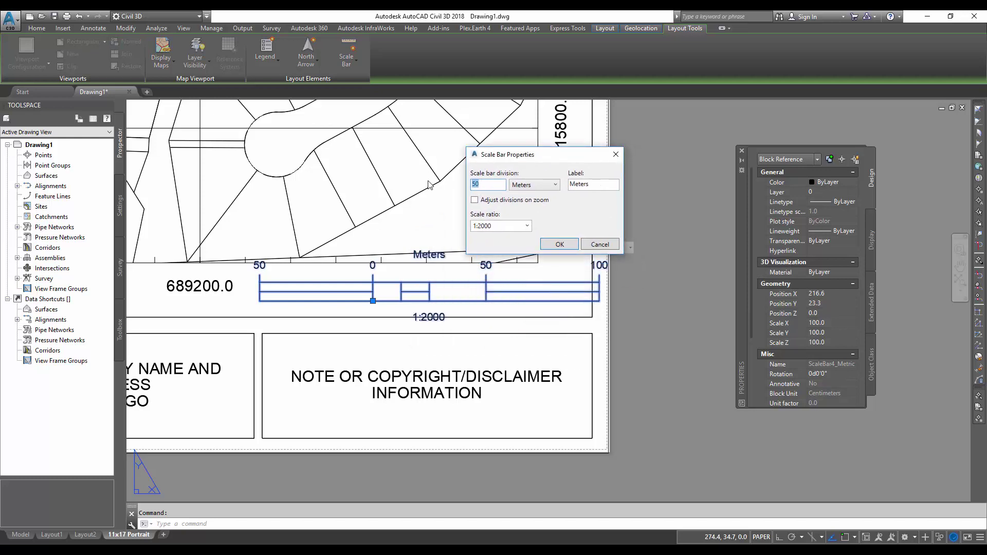
click(491, 185)
key(BackSpace)
key(BackSpace)
text(2)
click(559, 244)
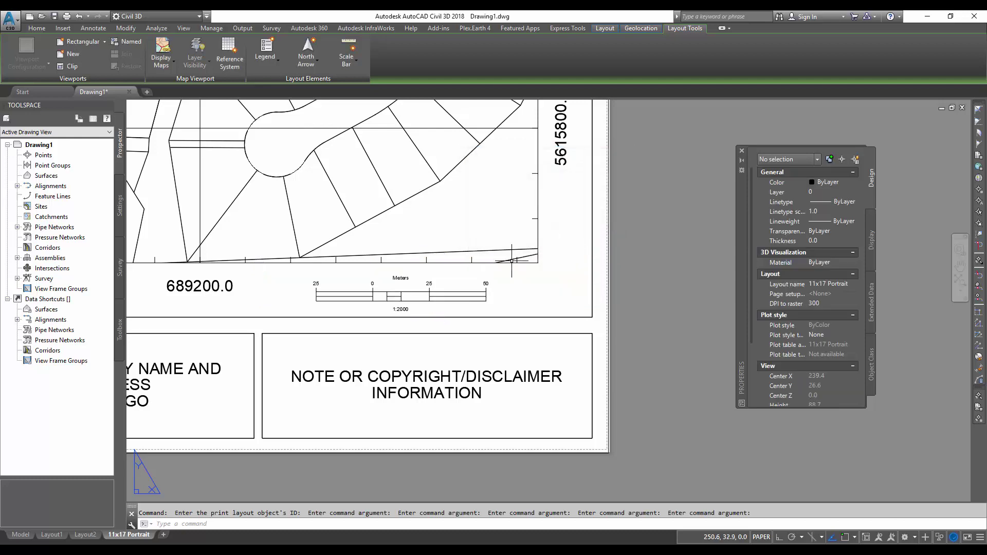
click(392, 289)
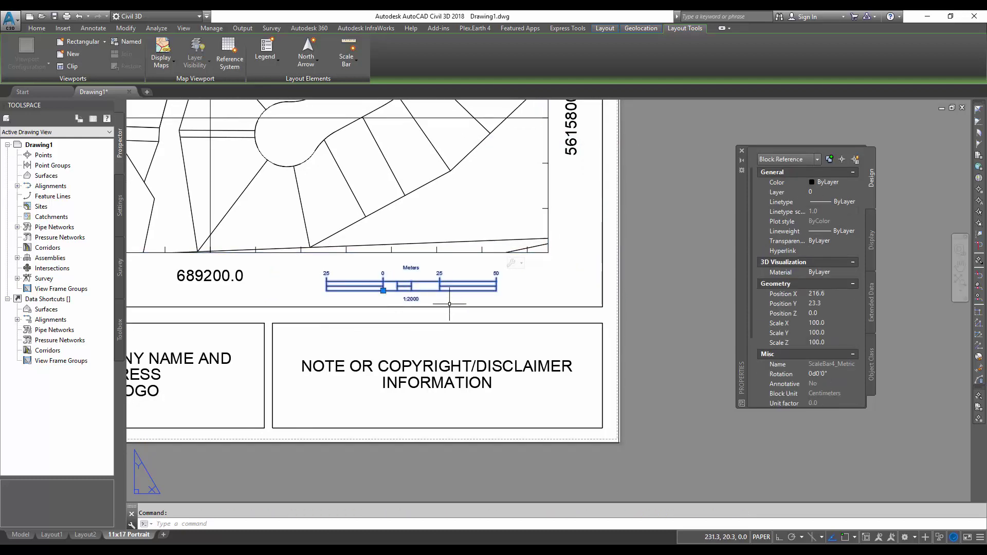
text(m)
key(Return)
scroll(506, 300, up, 3)
click(518, 290)
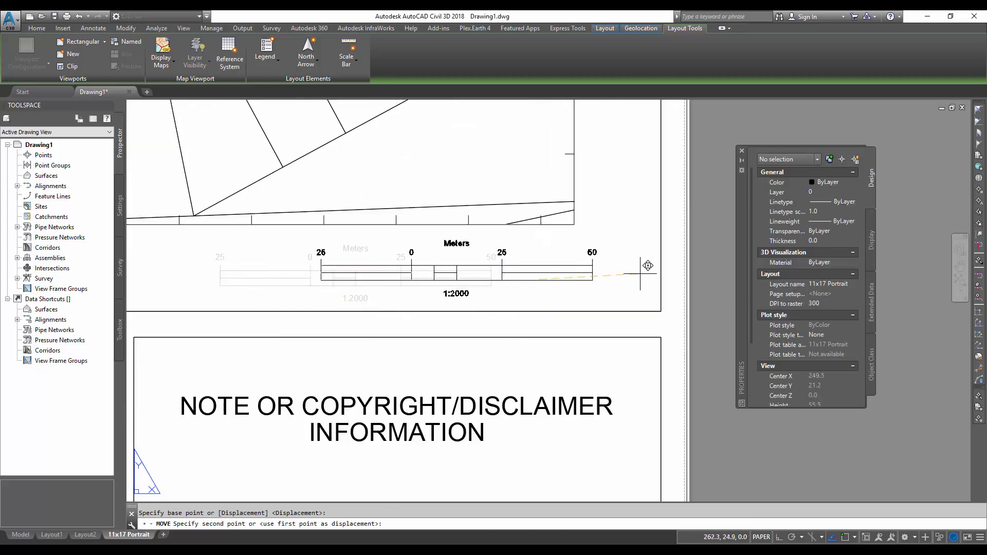
key(Escape)
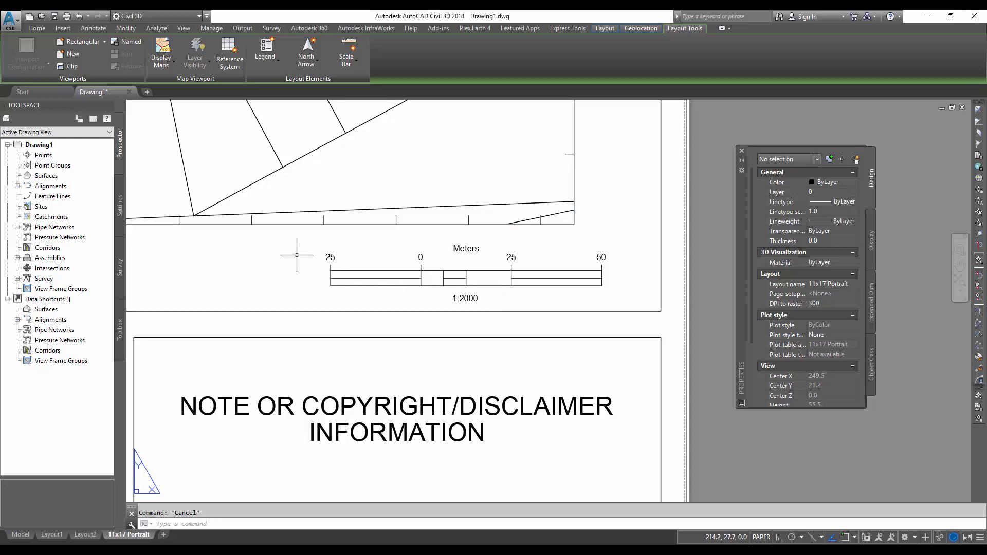
click(496, 232)
click(474, 220)
click(842, 363)
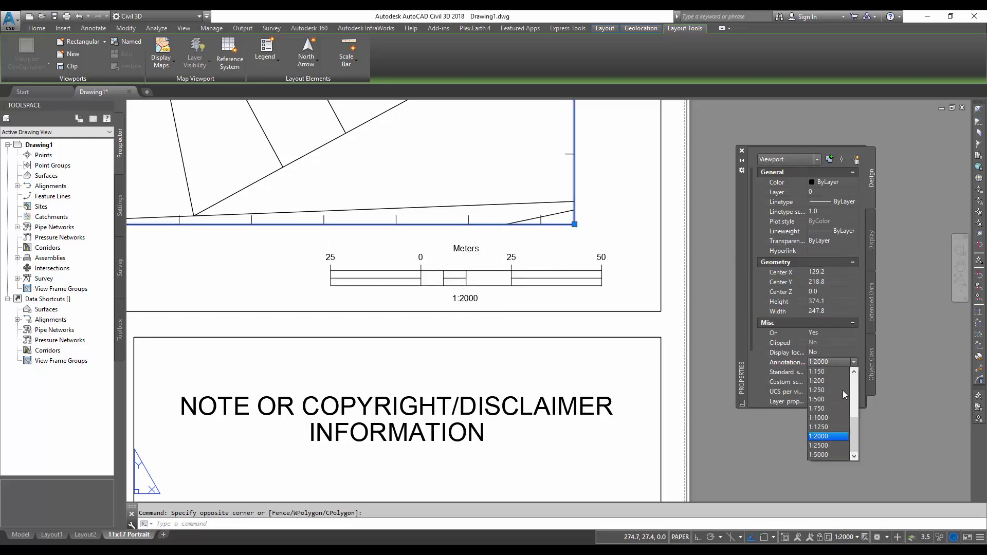
click(830, 426)
click(829, 363)
click(823, 383)
click(823, 360)
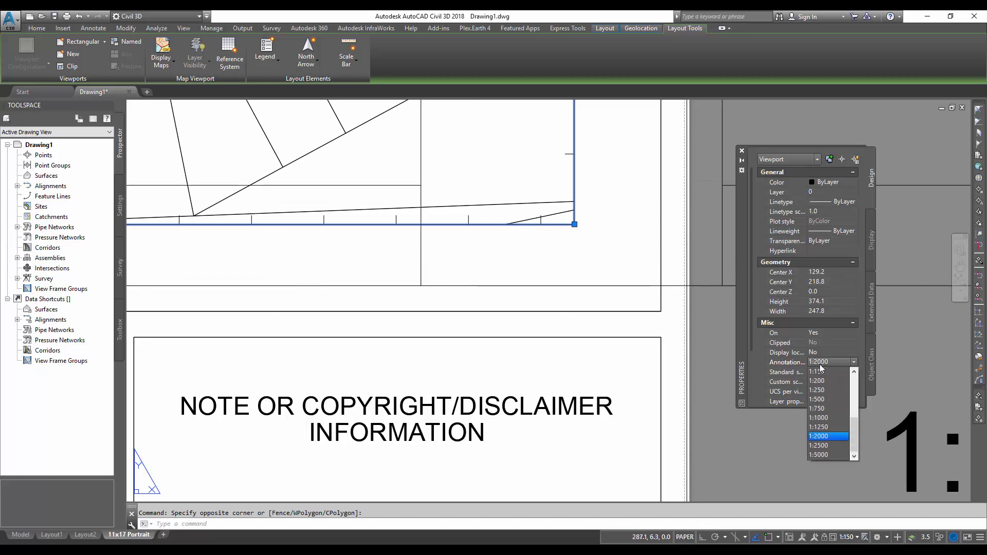
click(829, 427)
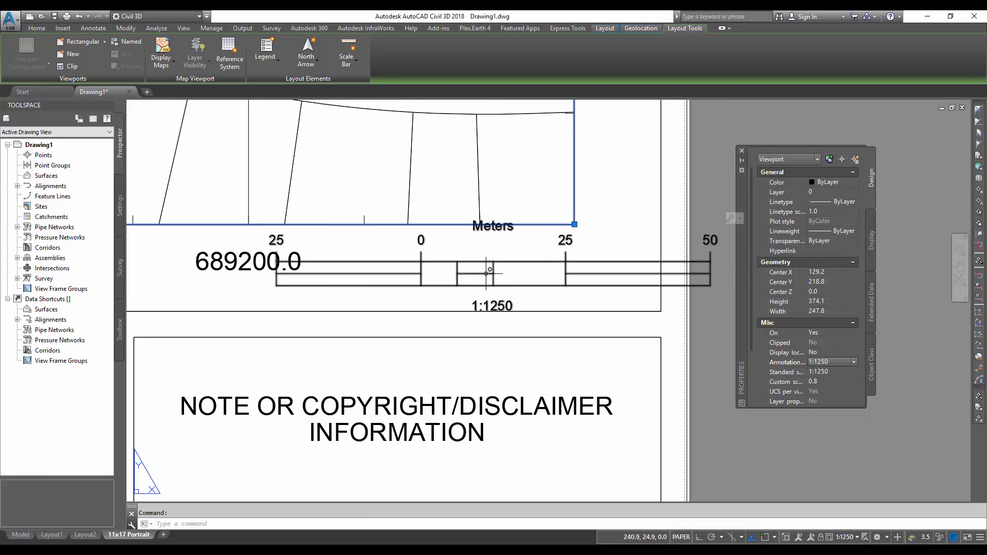
key(Escape)
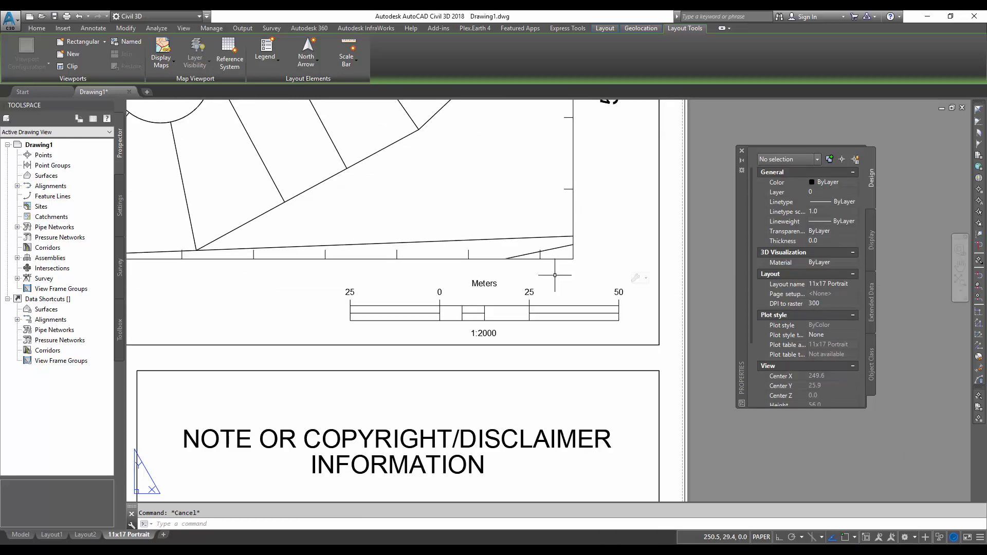
mouse_move(568, 309)
middle_down()
mouse_move(603, 288)
mouse_move(540, 290)
middle_up()
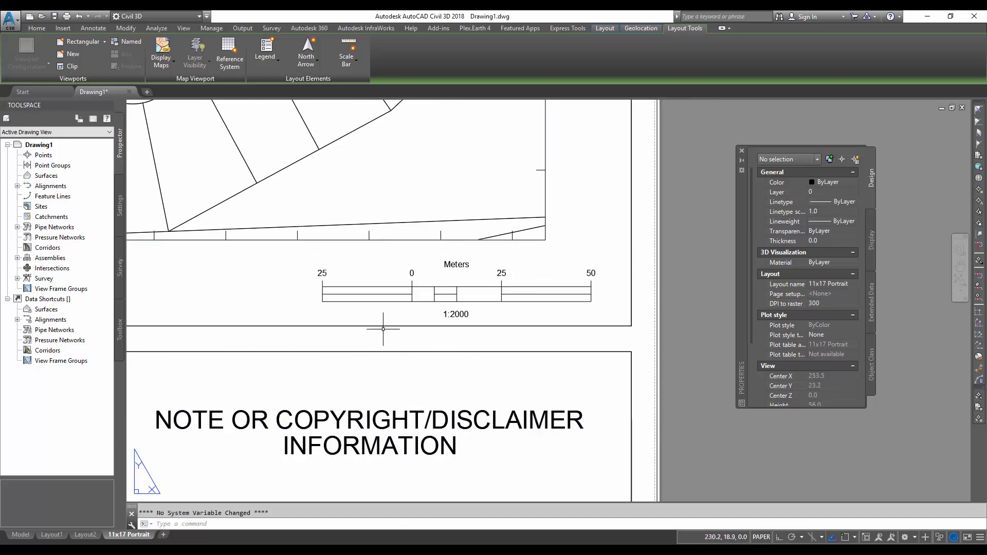
Zoom out and pan to view the full 11x17 Portrait sheet with grid, north arrow and 1:2000 scale bar
scroll(383, 326, down, 2)
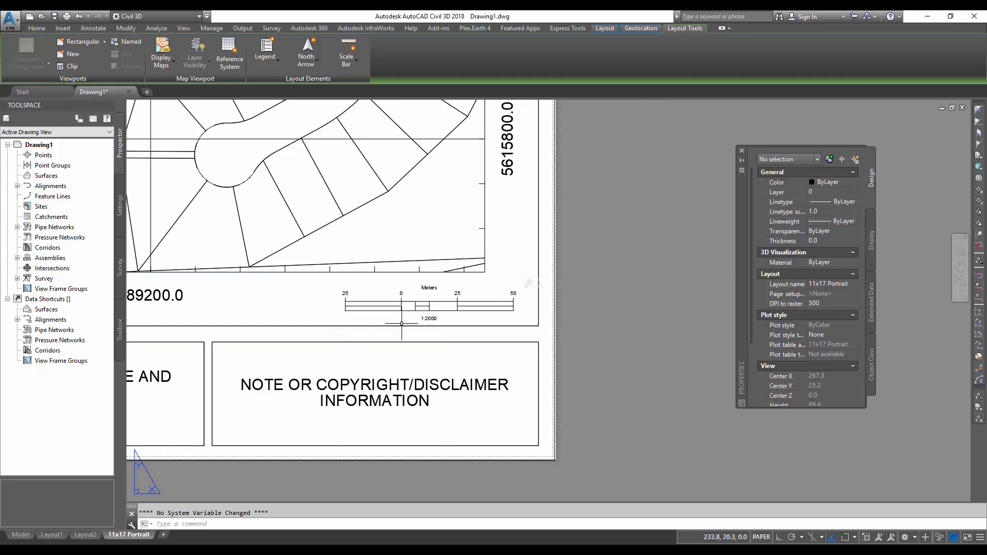
scroll(465, 322, down, 6)
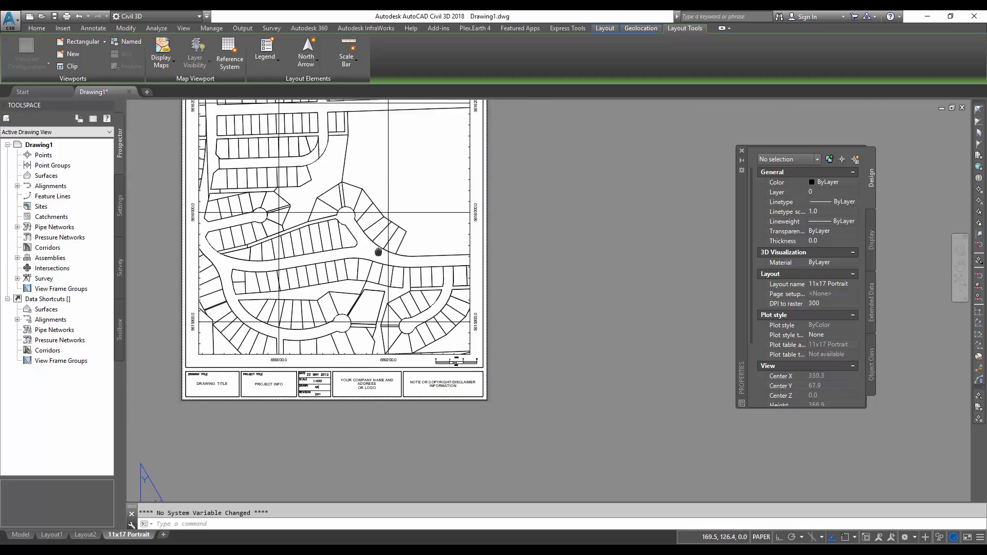
middle_drag(375, 268, 440, 363)
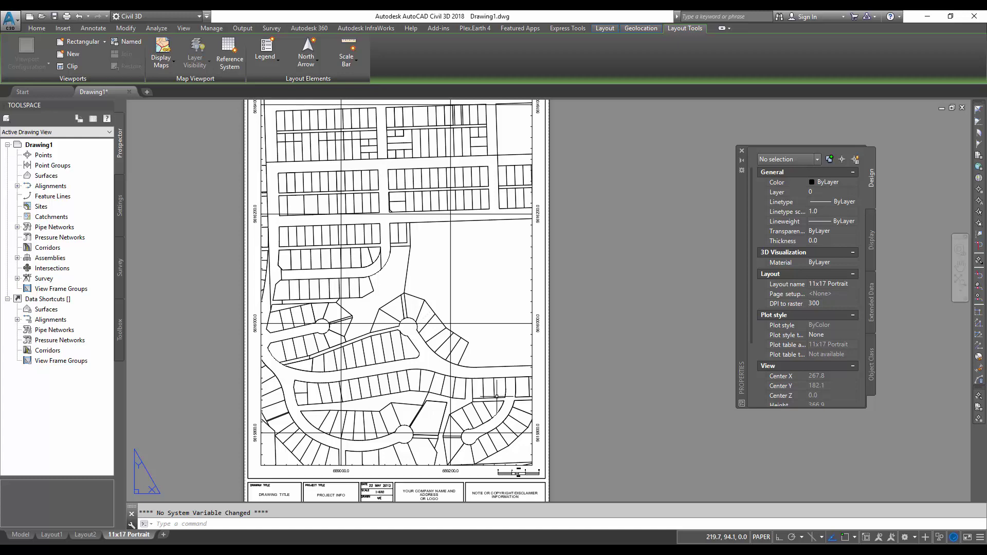
scroll(591, 324, down, 2)
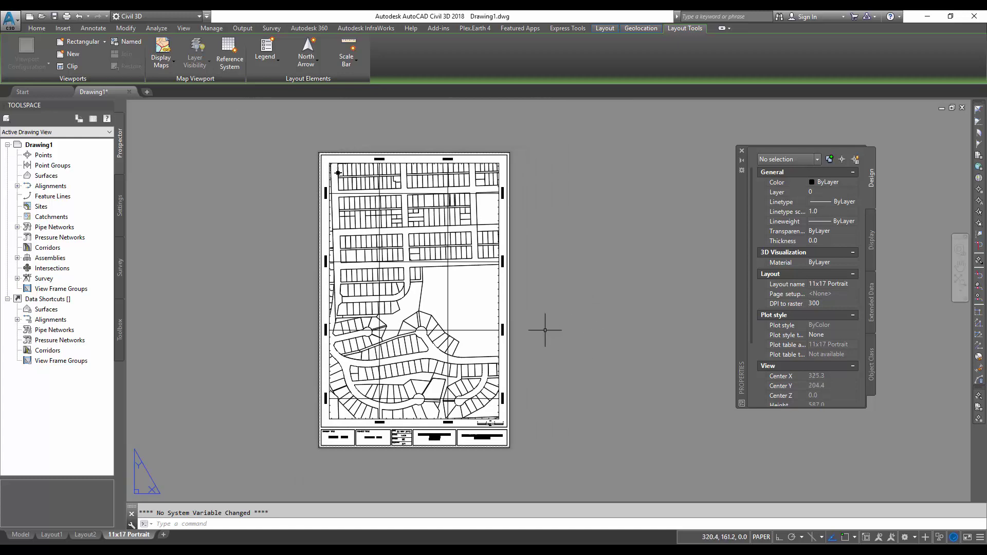